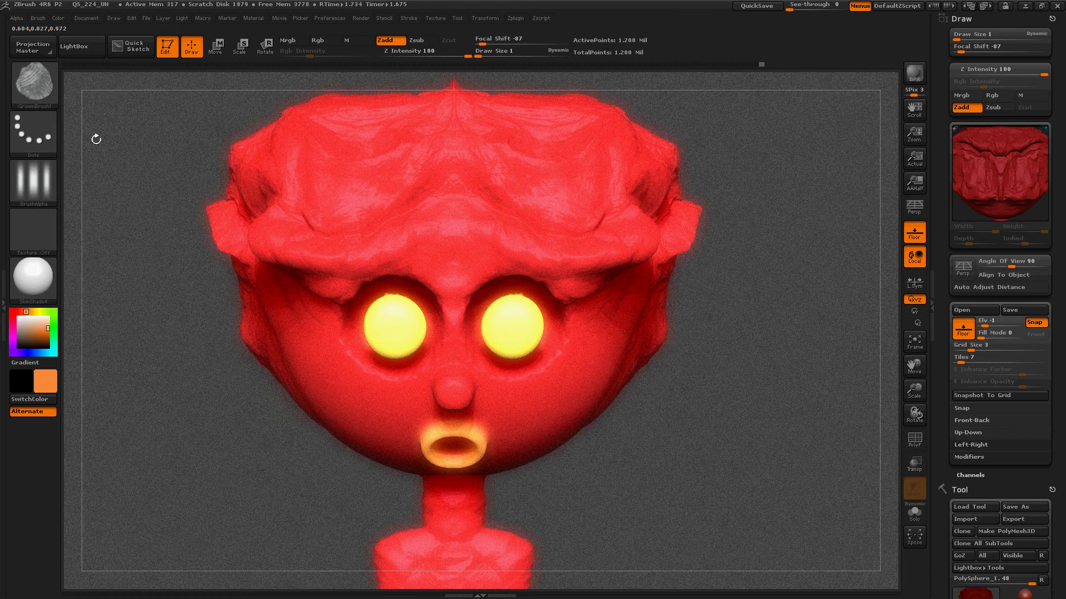
Examine the character's face, mouth, neck and the rough upper surface of the head from the front and side
left_click(156, 245)
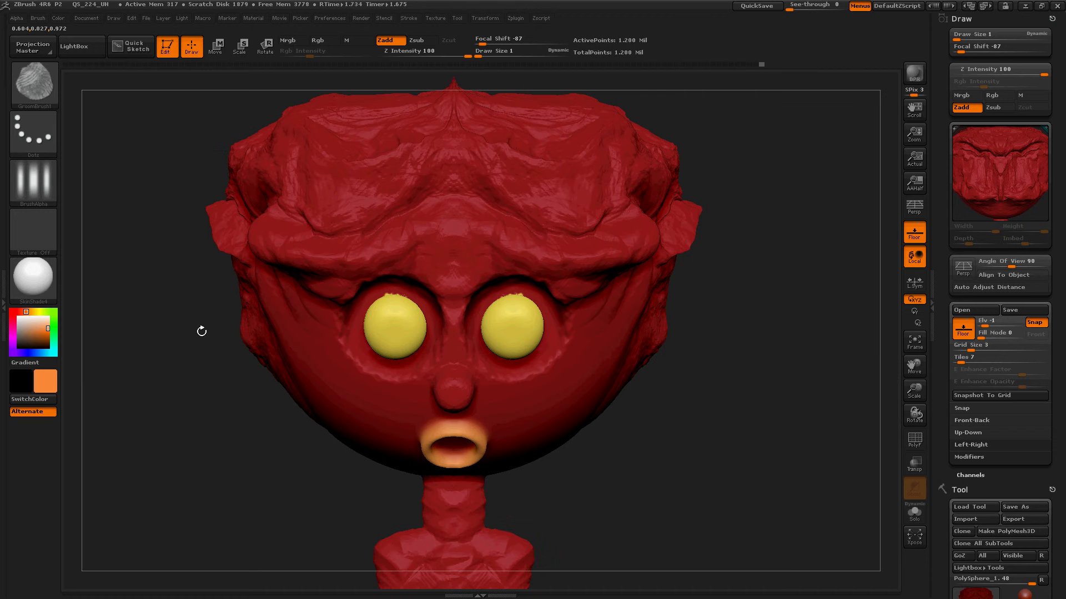
mouse_move(189, 367)
left_mouse_down()
mouse_move(159, 371)
mouse_move(218, 371)
mouse_move(188, 350)
left_mouse_up()
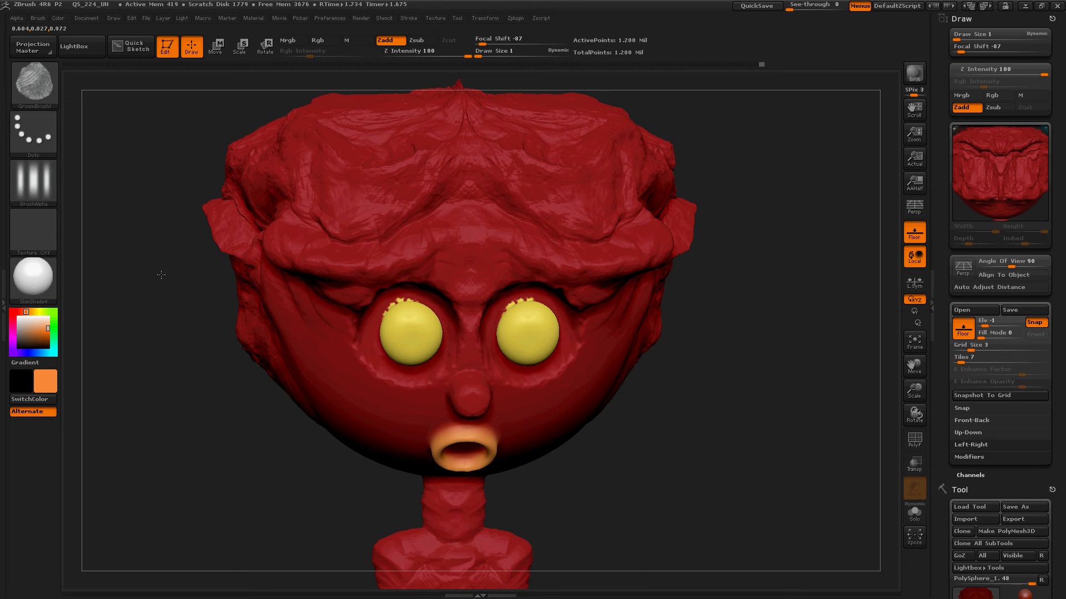
left_click_drag(160, 275, 154, 215, "alt")
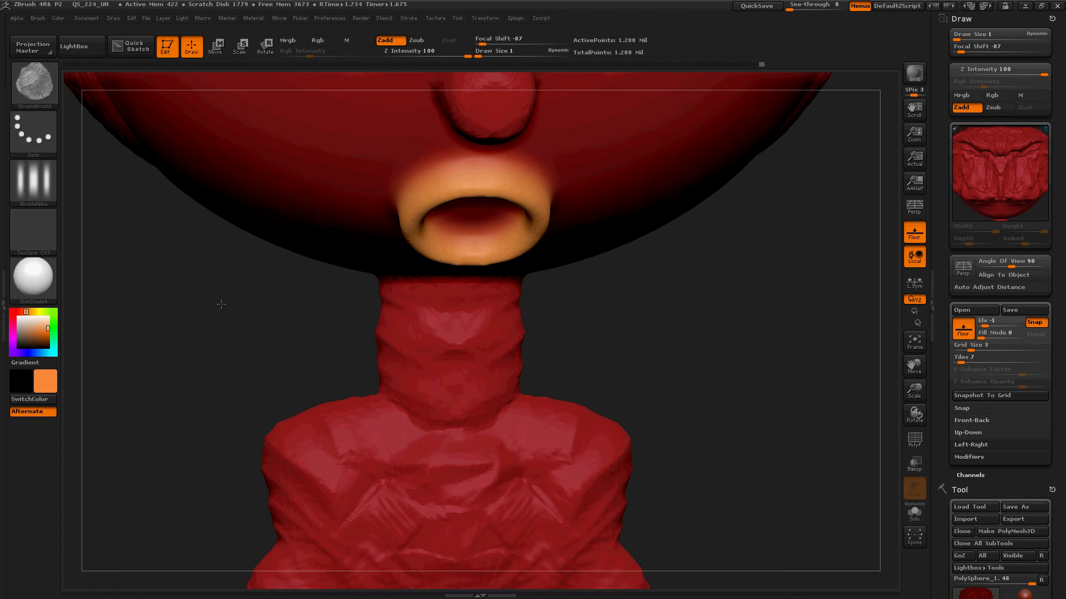
mouse_move(221, 304)
right_mouse_down("ctrl")
mouse_move(310, 311)
mouse_move(353, 242)
right_mouse_up("ctrl")
left_click_drag(635, 183, 616, 440)
left_click_drag(671, 176, 638, 533)
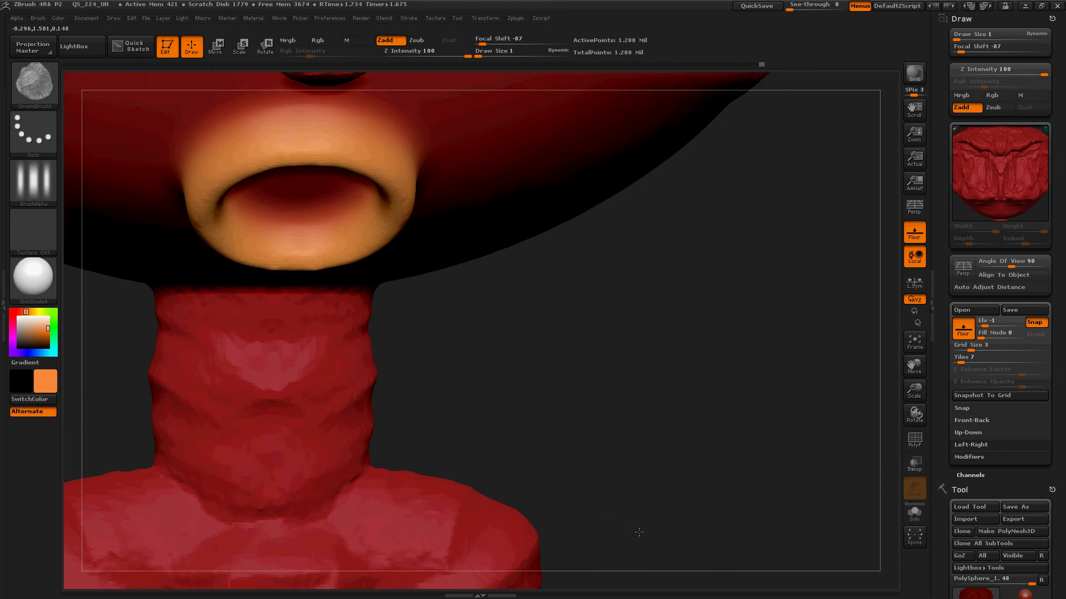
left_click_drag(741, 183, 714, 444, "alt")
right_click_drag(834, 356, 753, 330, "ctrl")
left_click_drag(753, 331, 688, 333)
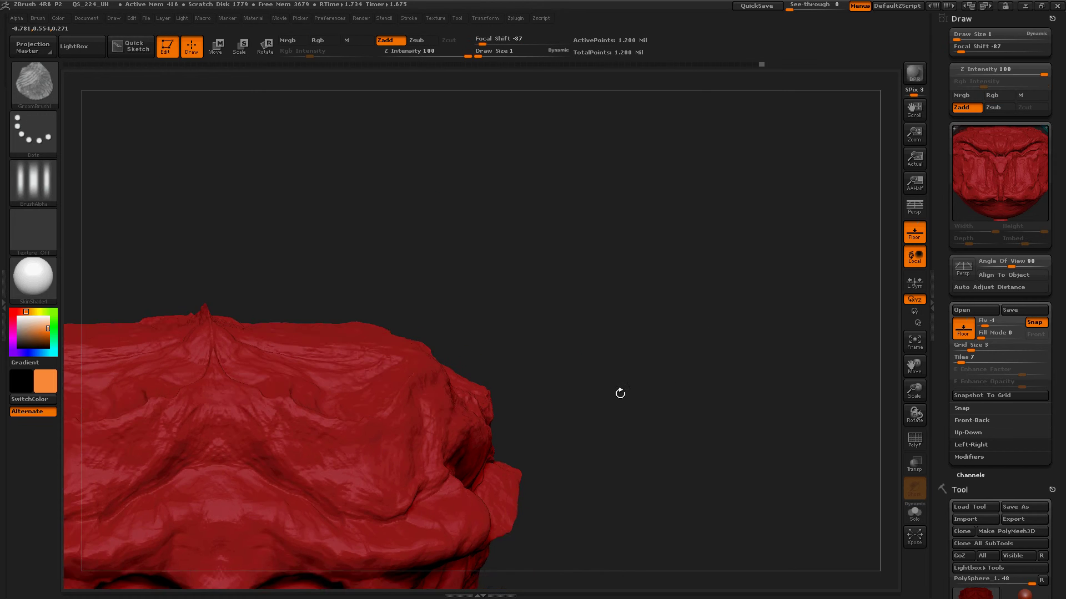
left_click_drag(619, 393, 703, 303)
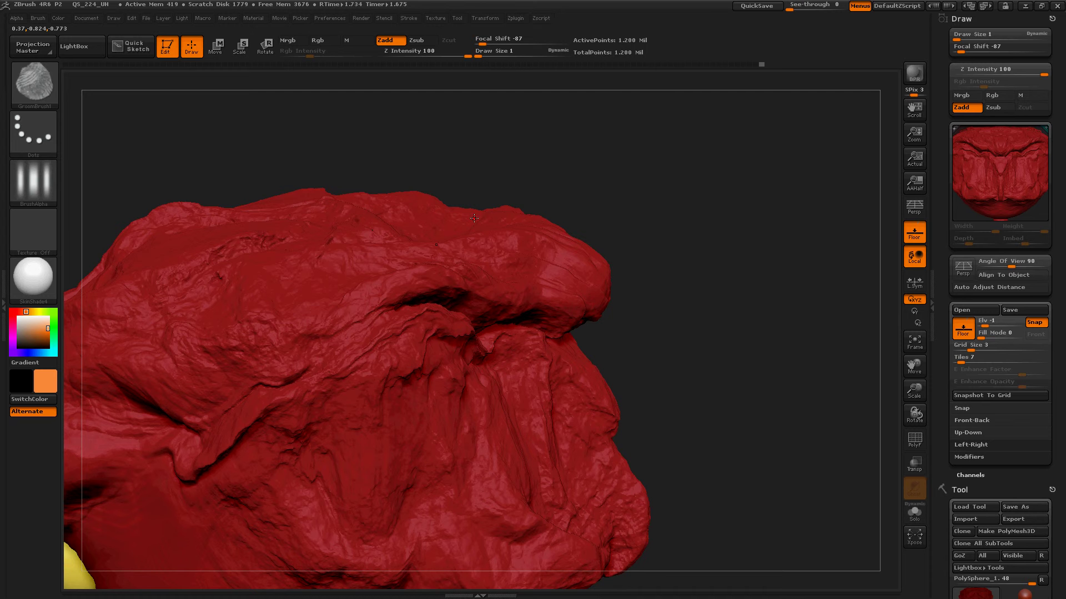
left_click_drag(662, 256, 665, 293)
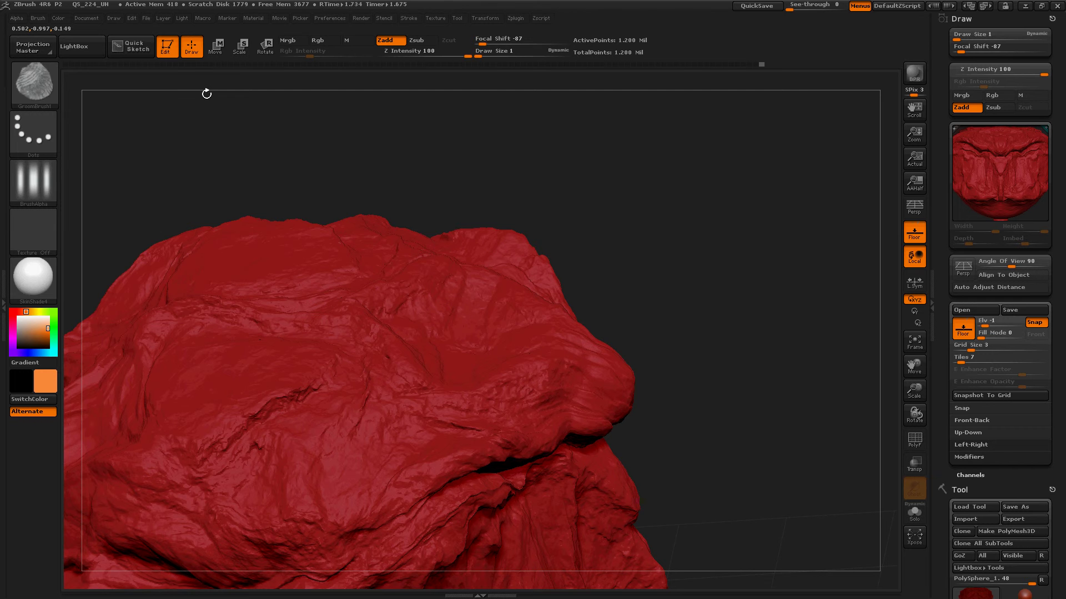
Look through the Groom brushes in the brush library
key("b")
key("g")
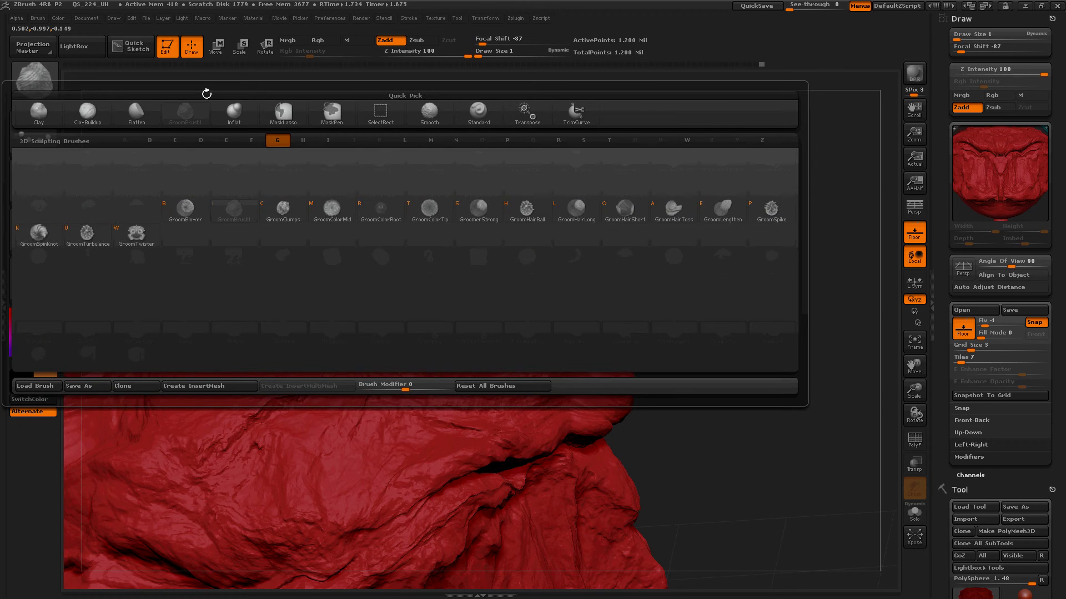
key("Escape")
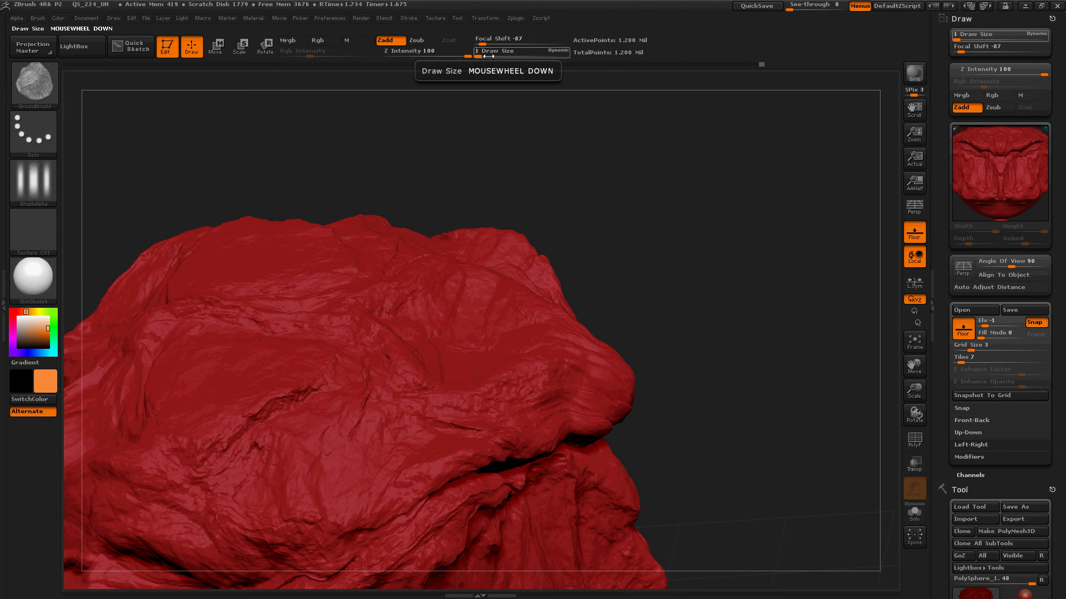
Try a groom brush stroke on the crown with the draw size at 165 and undo it
left_click_drag(488, 53, 513, 51)
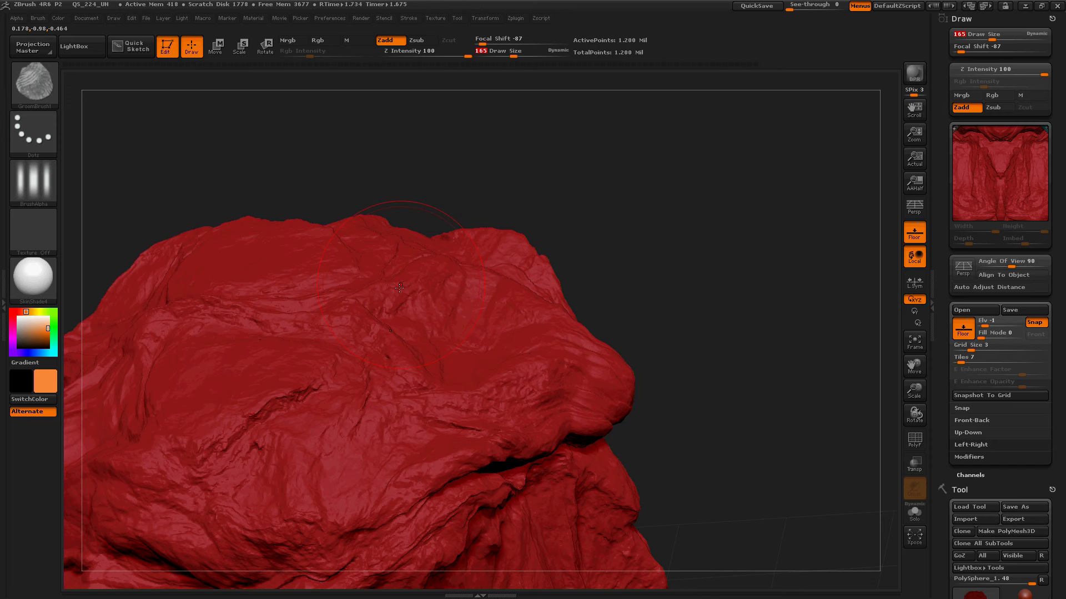
left_click_drag(261, 295, 328, 282)
key("ctrl+z")
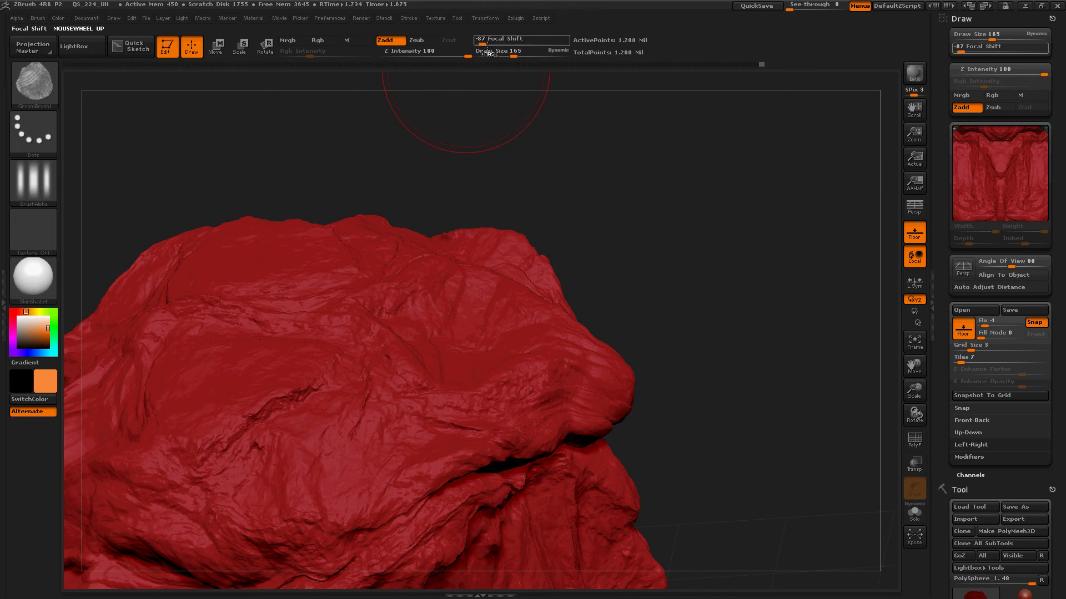
Reduce the brush's draw size to 47 and quick-save the project
left_click_drag(509, 52, 495, 51)
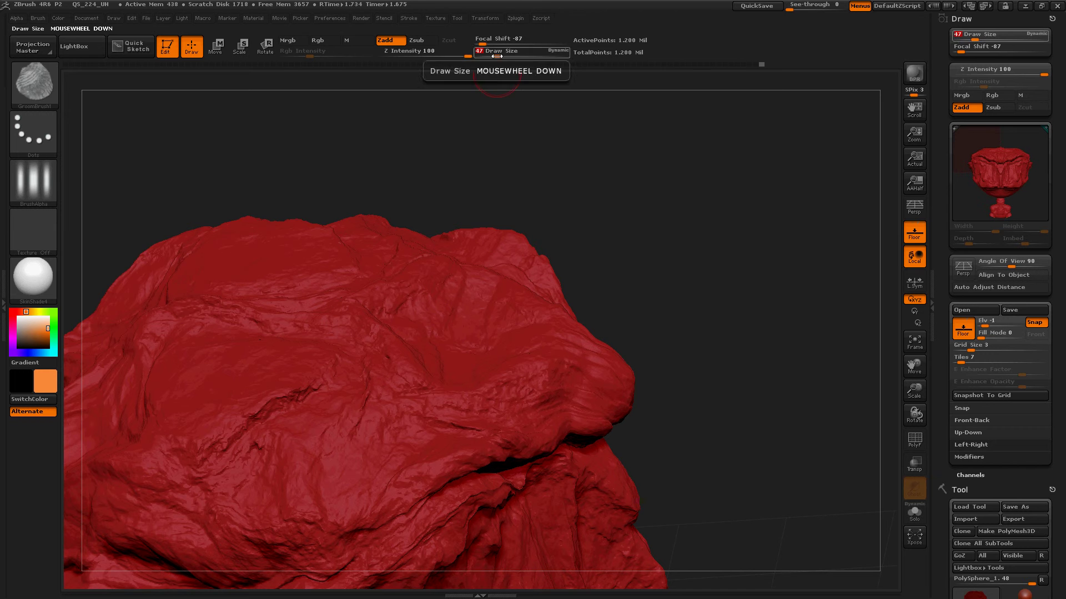
left_click(756, 6)
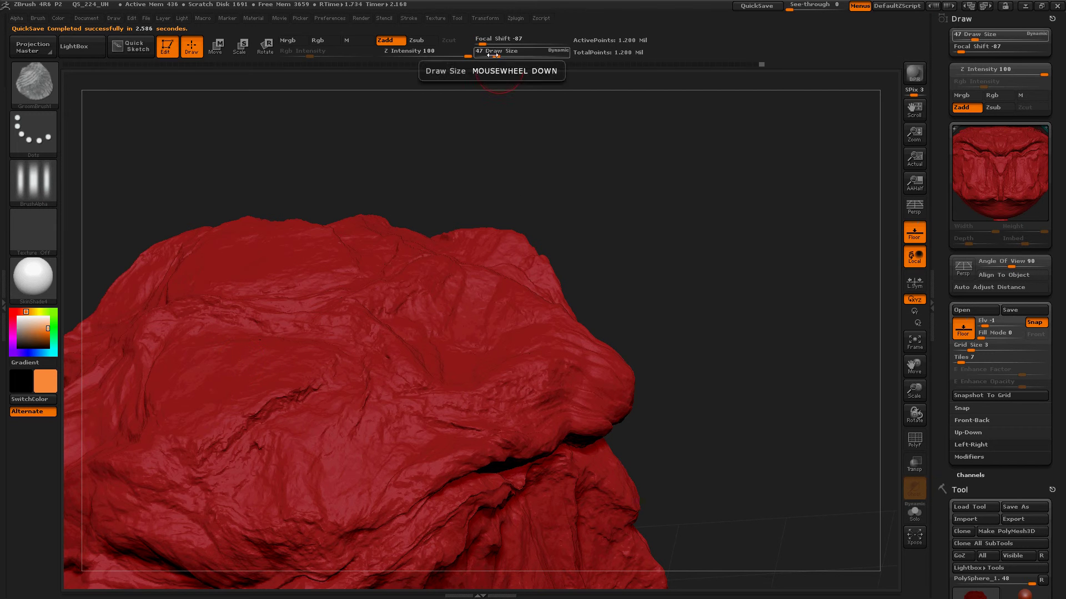
Try small groom strokes on the crown with the draw size at 19 and undo them
left_click_drag(495, 56, 489, 56)
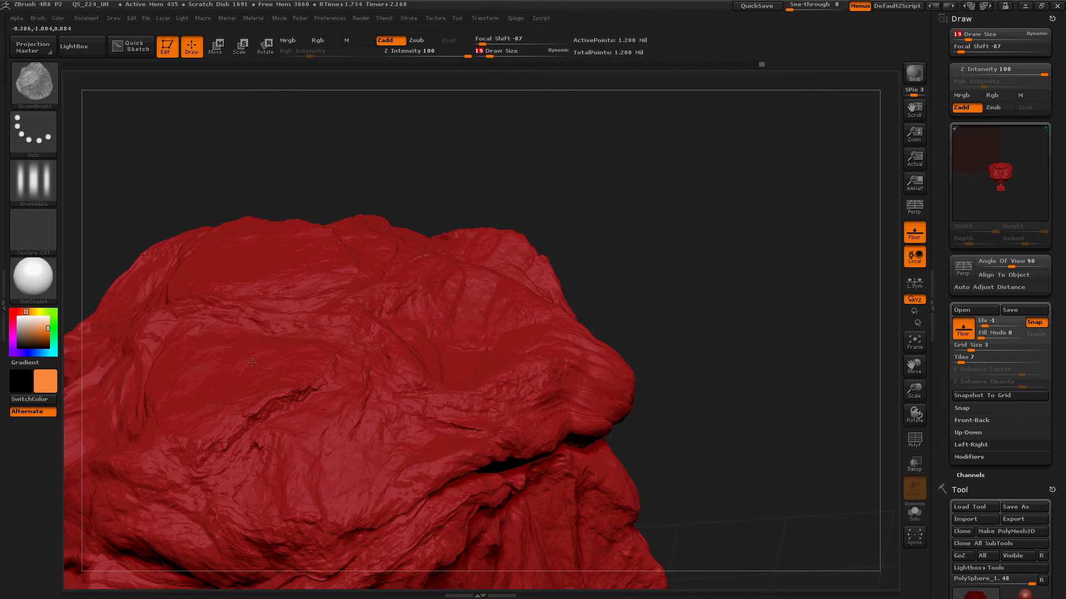
mouse_move(321, 292)
left_mouse_down()
mouse_move(307, 273)
mouse_move(269, 302)
left_mouse_up()
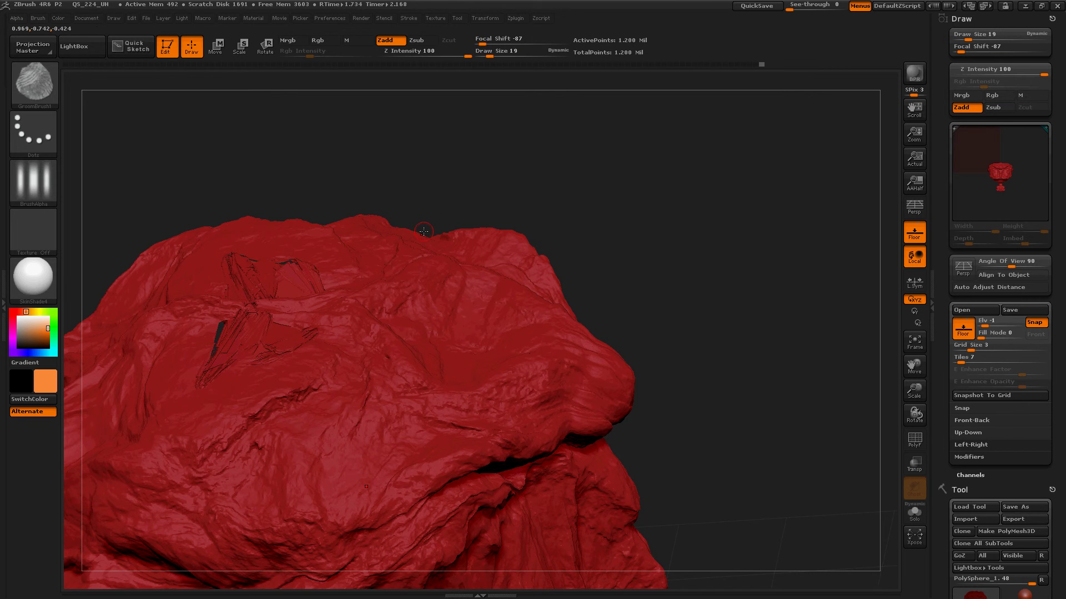
key("ctrl+z")
key("ctrl+z")
Set the groom brush's draw size to 232 and its Z Intensity to 6
key("s")
left_click_drag(418, 238, 436, 238)
left_click_drag(515, 55, 402, 57)
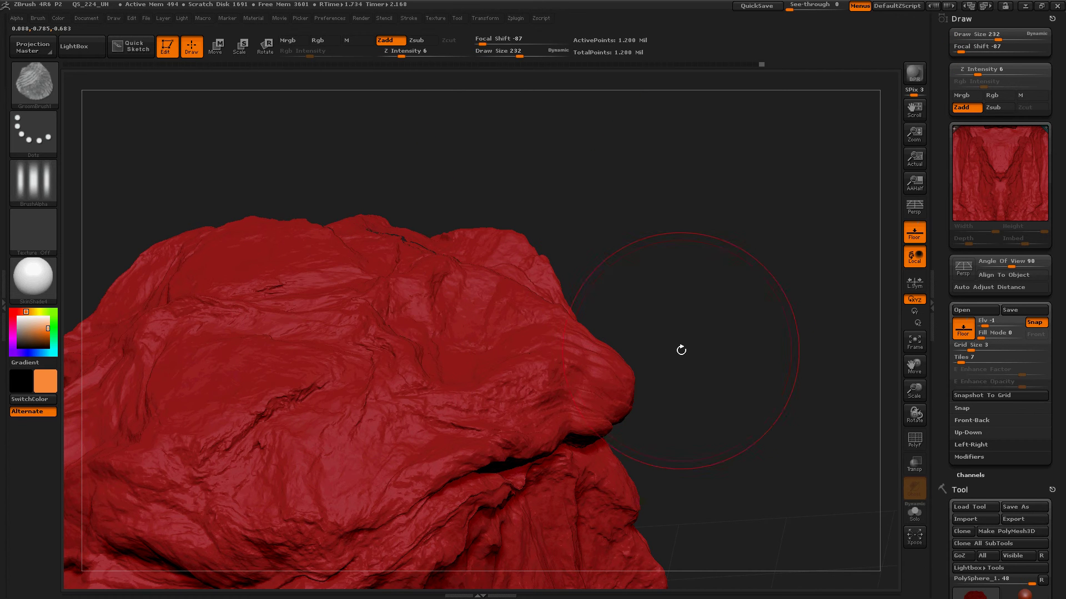
Try a stroke across the top of the head with the striped brush alpha and undo it
mouse_move(685, 357)
left_mouse_down()
mouse_move(637, 336)
mouse_move(703, 248)
mouse_move(729, 308)
mouse_move(703, 374)
mouse_move(682, 341)
mouse_move(681, 398)
mouse_move(672, 350)
mouse_move(705, 392)
left_mouse_up()
left_click_drag(414, 286, 407, 101)
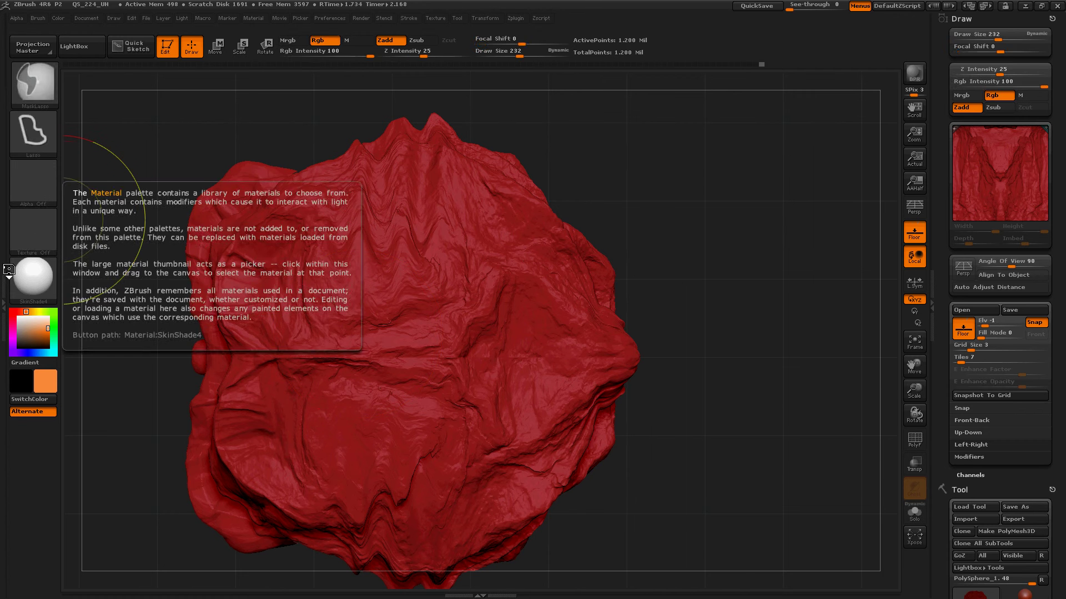
key("ctrl+z")
Turn off the brush alpha and test groom strokes across the top of the head, undoing the first
left_click(33, 192)
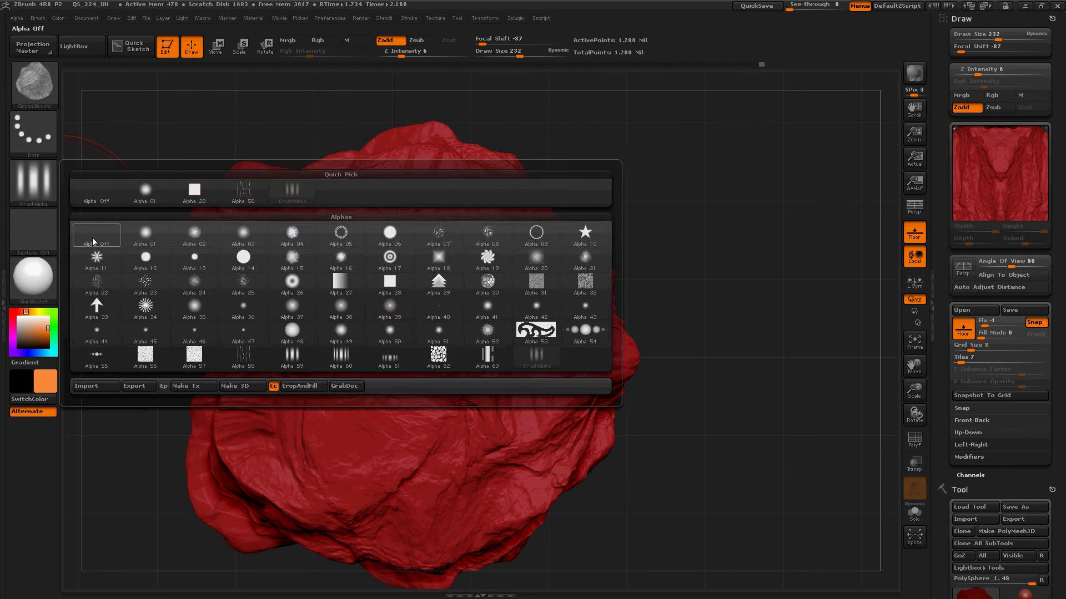
left_click(82, 229)
left_click_drag(354, 261, 354, 220)
key("ctrl+z")
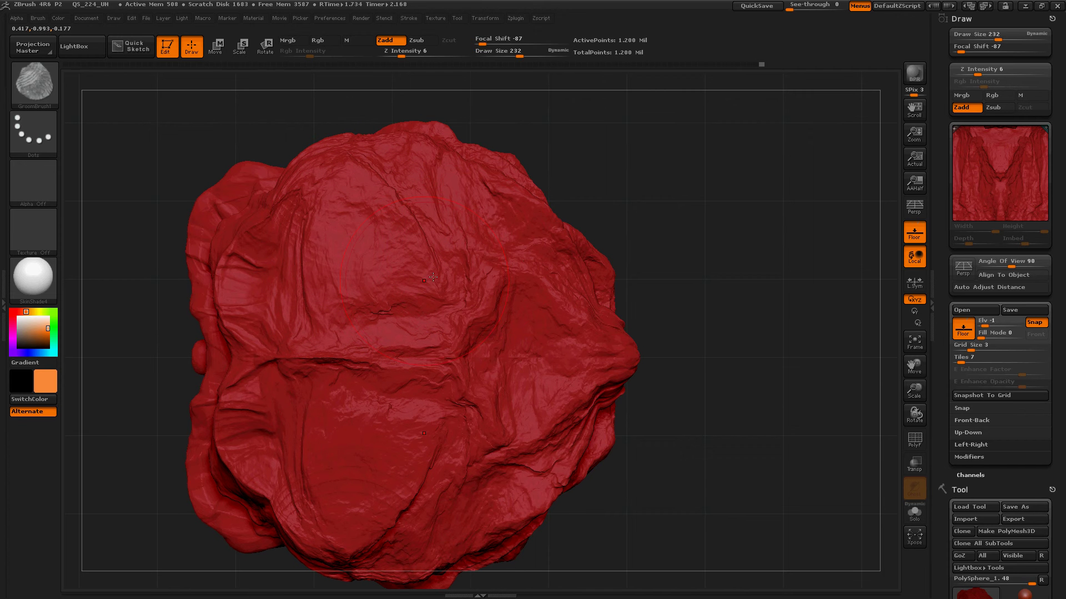
mouse_move(514, 200)
left_mouse_down()
mouse_move(515, 250)
mouse_move(483, 202)
left_mouse_up()
mouse_move(686, 203)
left_mouse_down()
mouse_move(665, 243)
mouse_move(686, 218)
left_mouse_up()
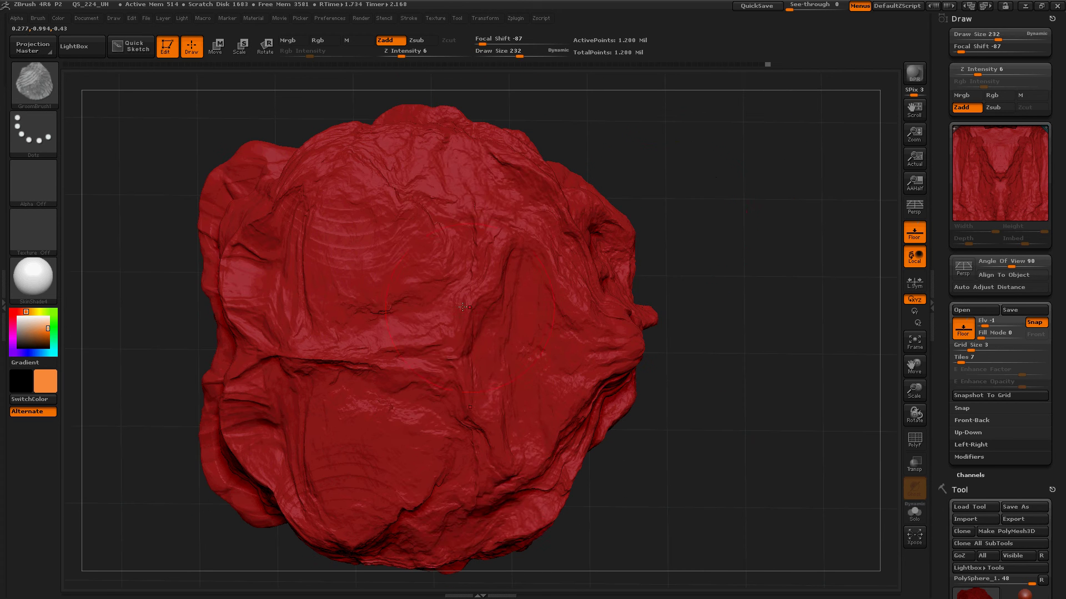
Sculpt layered ridges over the rounded mound on the back of the crown with repeated groom strokes
left_click_drag(714, 186, 743, 421)
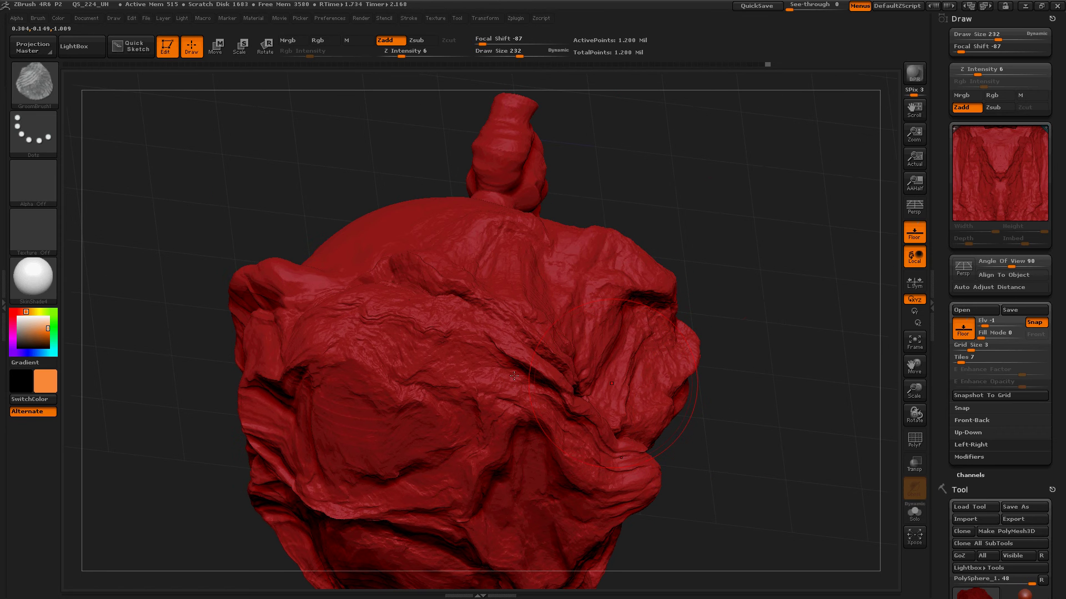
left_click_drag(397, 388, 460, 288)
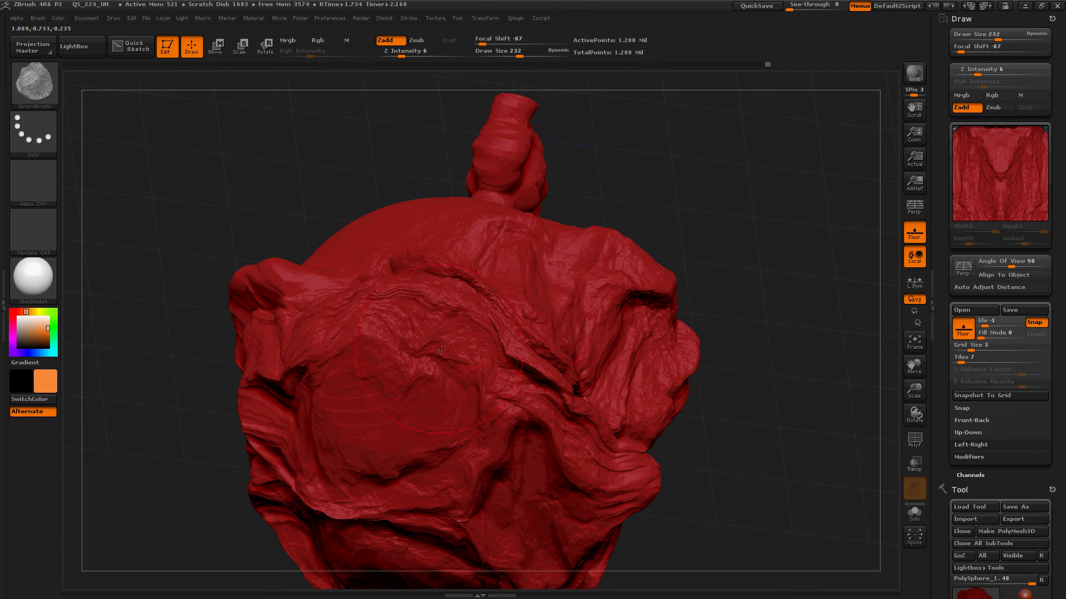
left_click_drag(426, 355, 474, 264)
left_click_drag(497, 311, 512, 330)
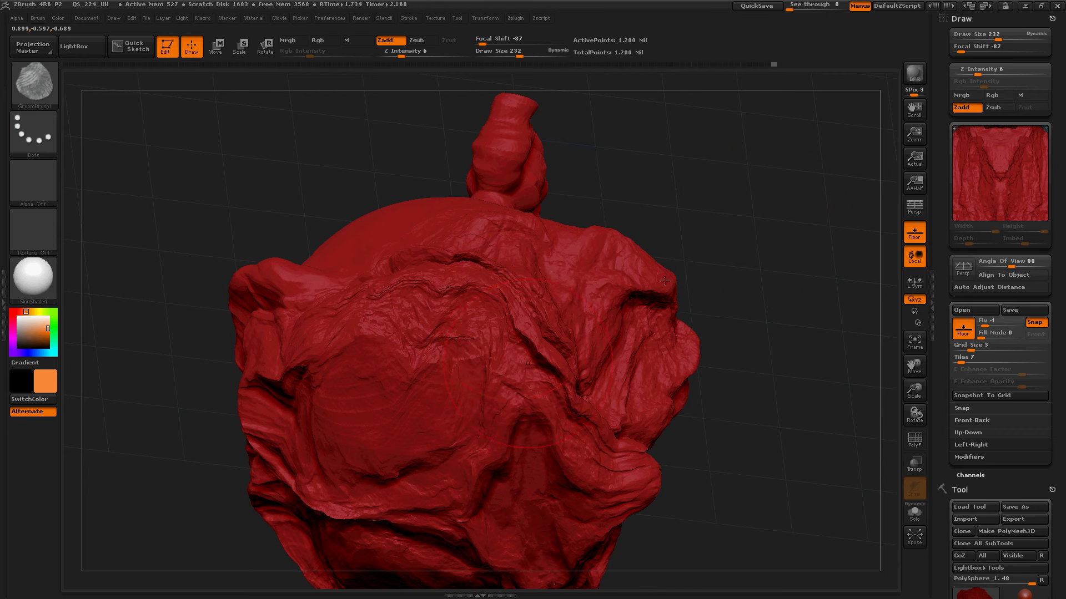
Pull groom strokes down the front edge of the crown to roughen its folds
left_click_drag(765, 313, 543, 359)
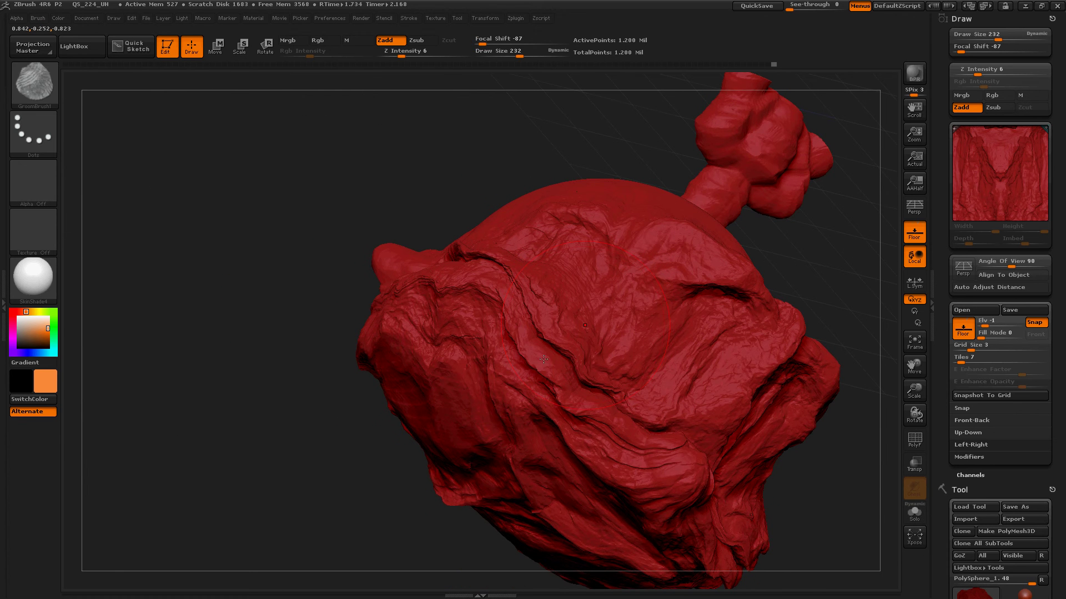
mouse_move(488, 336)
left_mouse_down()
mouse_move(464, 348)
mouse_move(453, 382)
left_mouse_up()
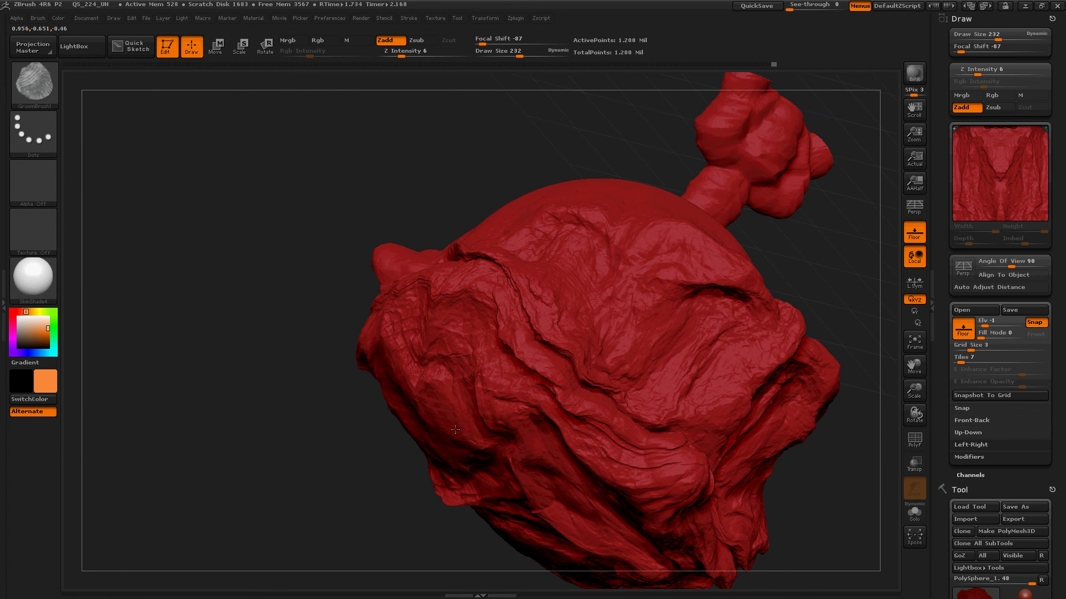
mouse_move(492, 350)
left_mouse_down()
mouse_move(480, 396)
mouse_move(428, 391)
left_mouse_up()
Sculpt rough rocky creases along the forehead side of the crown with short groom strokes
left_click_drag(340, 150, 352, 207)
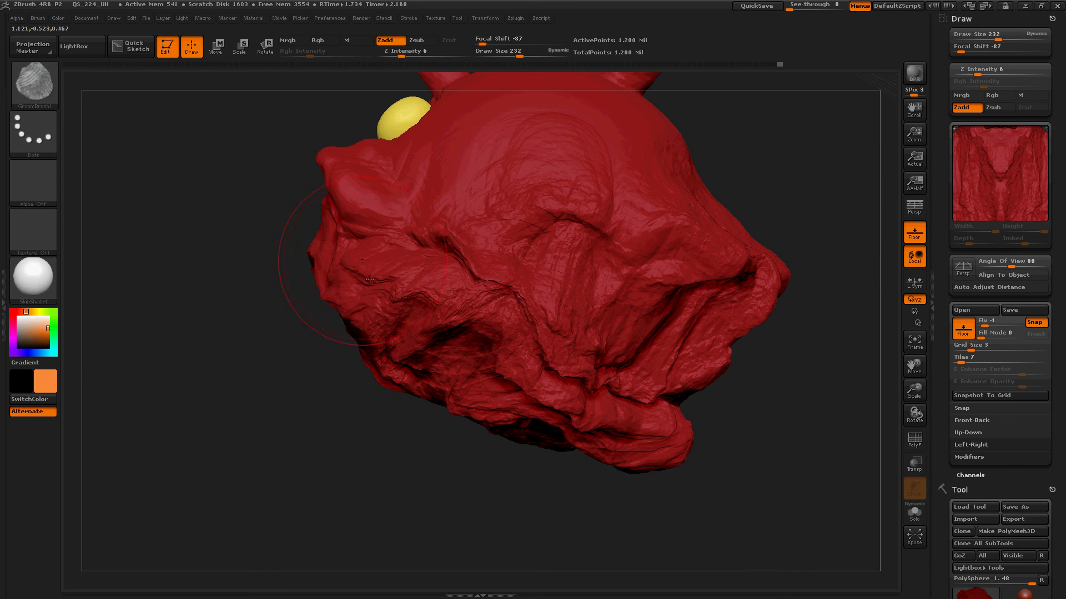
left_click_drag(370, 280, 367, 363)
left_click_drag(383, 300, 366, 360)
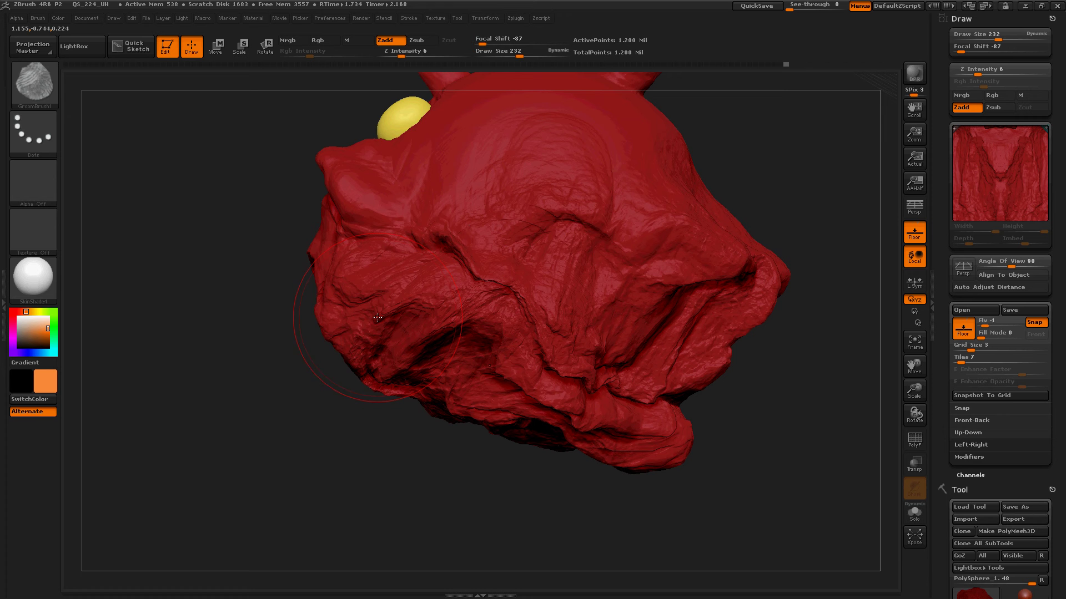
left_click_drag(378, 318, 364, 354)
left_click_drag(449, 360, 428, 408)
Switch the groom brush's stroke type to Spray and set its Z Intensity to 3
mouse_move(389, 472)
left_mouse_down()
mouse_move(374, 474)
mouse_move(438, 322)
mouse_move(472, 303)
left_mouse_up()
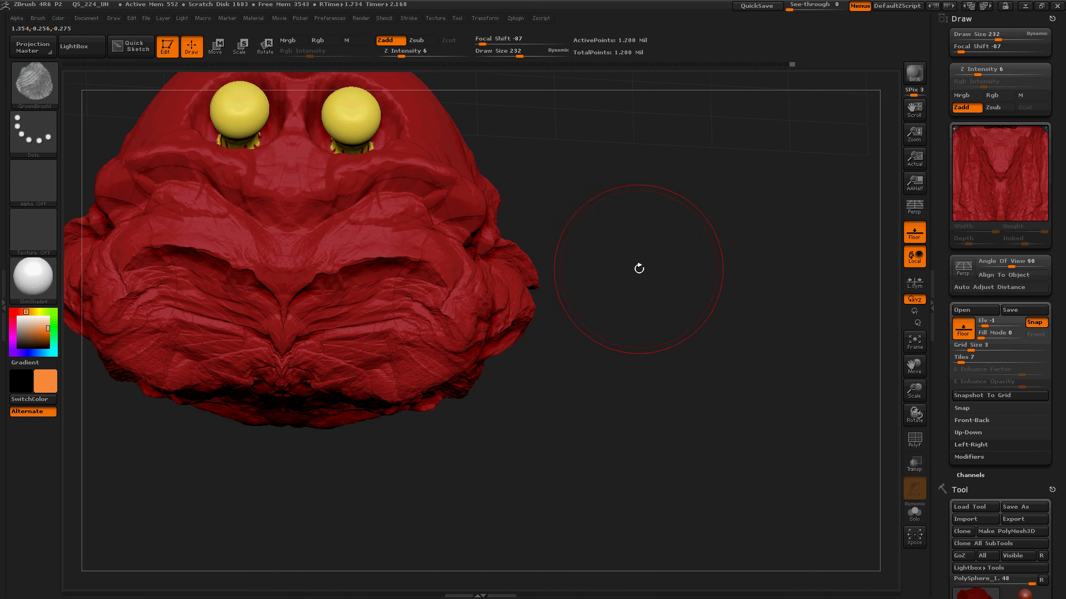
left_click_drag(639, 269, 585, 173)
mouse_move(650, 118)
left_mouse_down()
mouse_move(688, 103)
mouse_move(626, 374)
mouse_move(618, 321)
mouse_move(599, 420)
mouse_move(600, 301)
left_mouse_up()
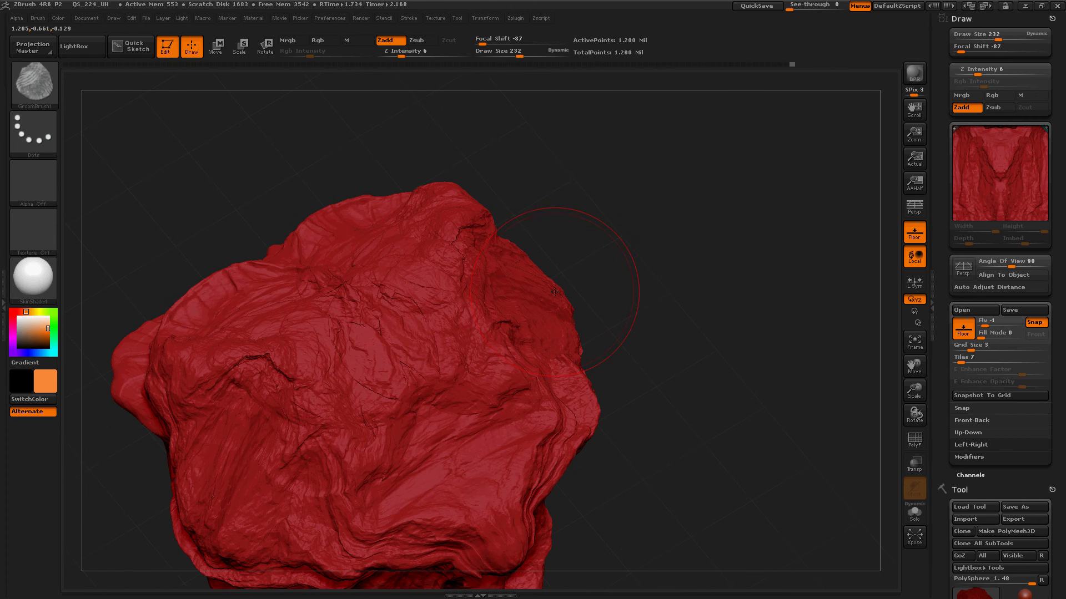
left_click(42, 128)
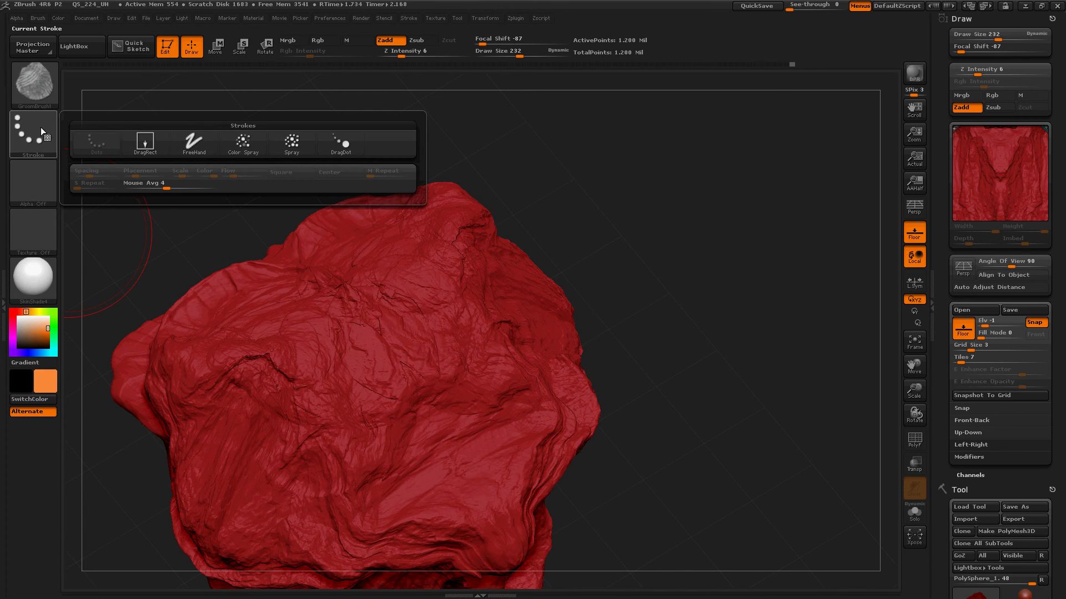
left_click(290, 143)
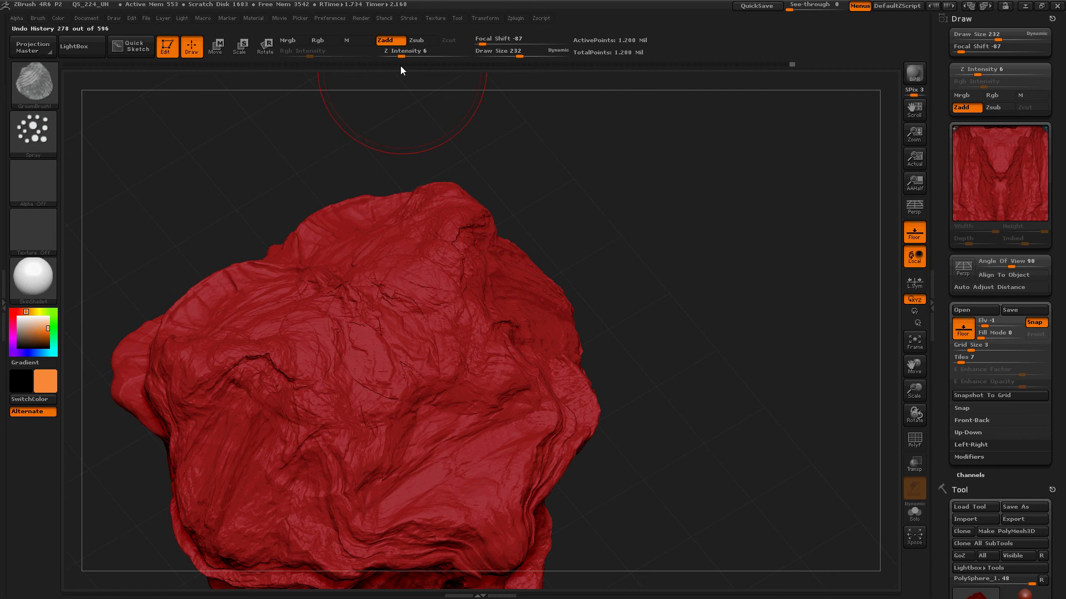
left_click(395, 53)
type("3")
key("Return")
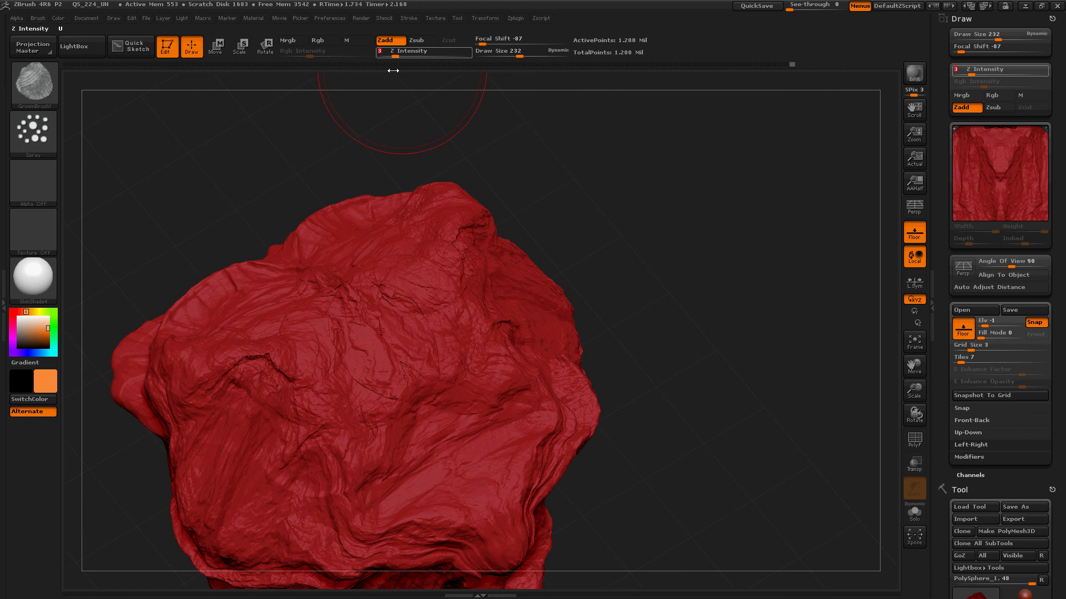
Spray fine rocky texture over the middle of the crown and inspect the detail up close
mouse_move(435, 395)
left_mouse_down()
mouse_move(443, 444)
mouse_move(399, 366)
mouse_move(404, 440)
mouse_move(442, 452)
mouse_move(455, 417)
left_mouse_up()
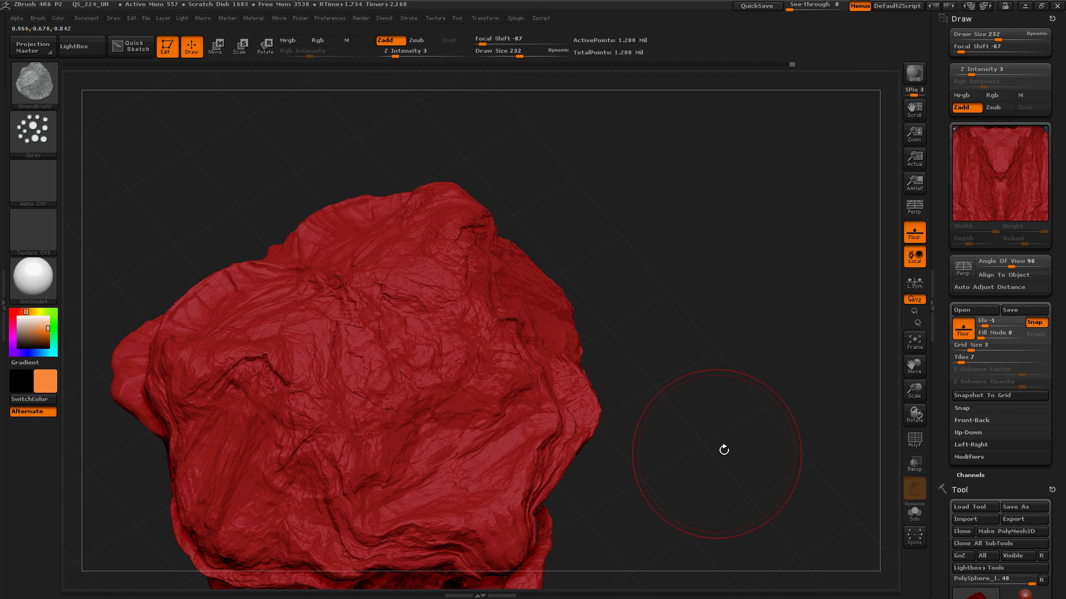
mouse_move(724, 451)
right_mouse_down("alt")
mouse_move(687, 335)
mouse_move(630, 354)
mouse_move(663, 408)
right_mouse_up("alt")
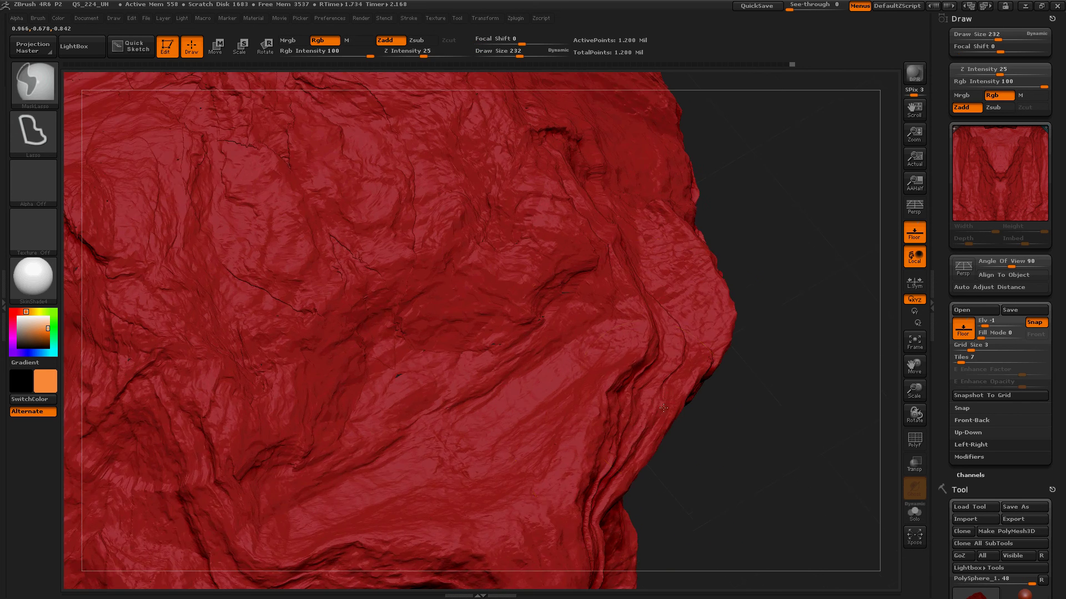
right_click_drag(558, 351, 542, 353)
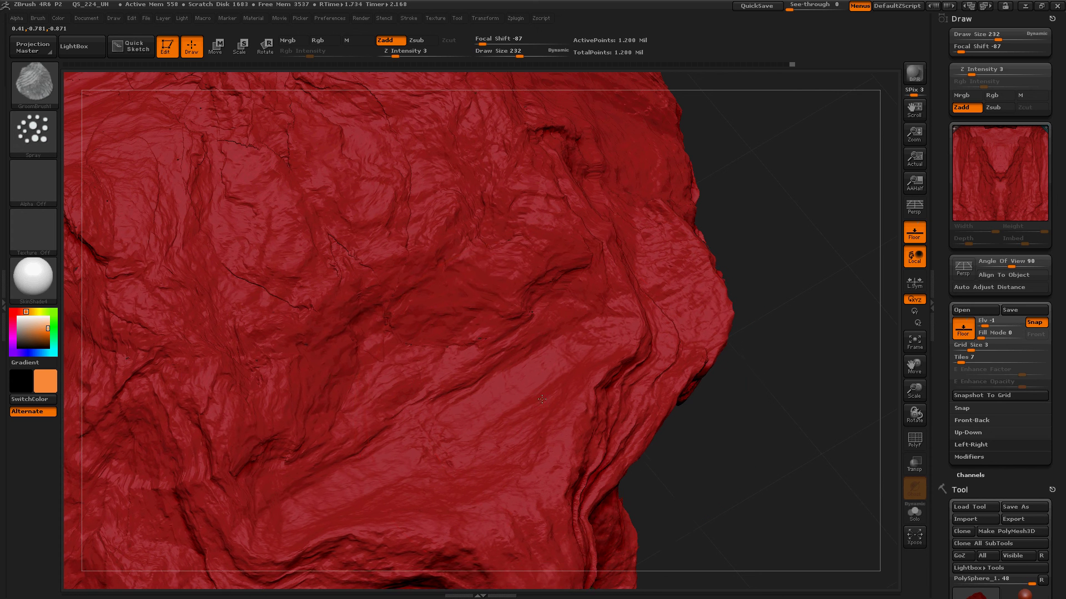
Set the groom brush's Z Intensity to 10 and spray stronger rocky creases over the middle of the crown
left_click(394, 56)
type("10")
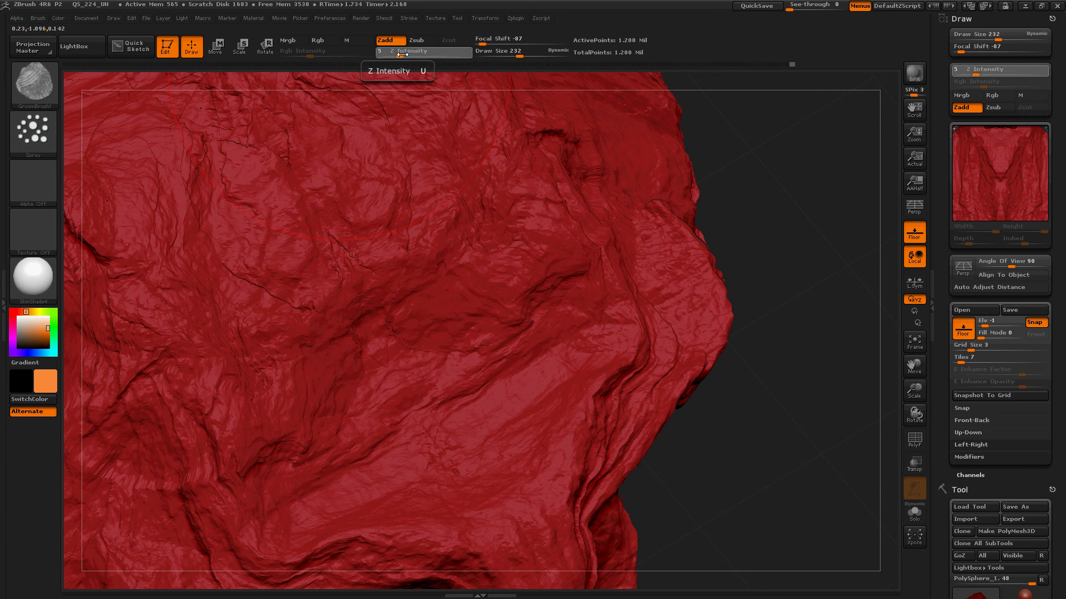
key("Return")
mouse_move(402, 328)
left_mouse_down()
mouse_move(546, 413)
mouse_move(311, 413)
mouse_move(444, 288)
mouse_move(421, 340)
mouse_move(488, 347)
left_mouse_up()
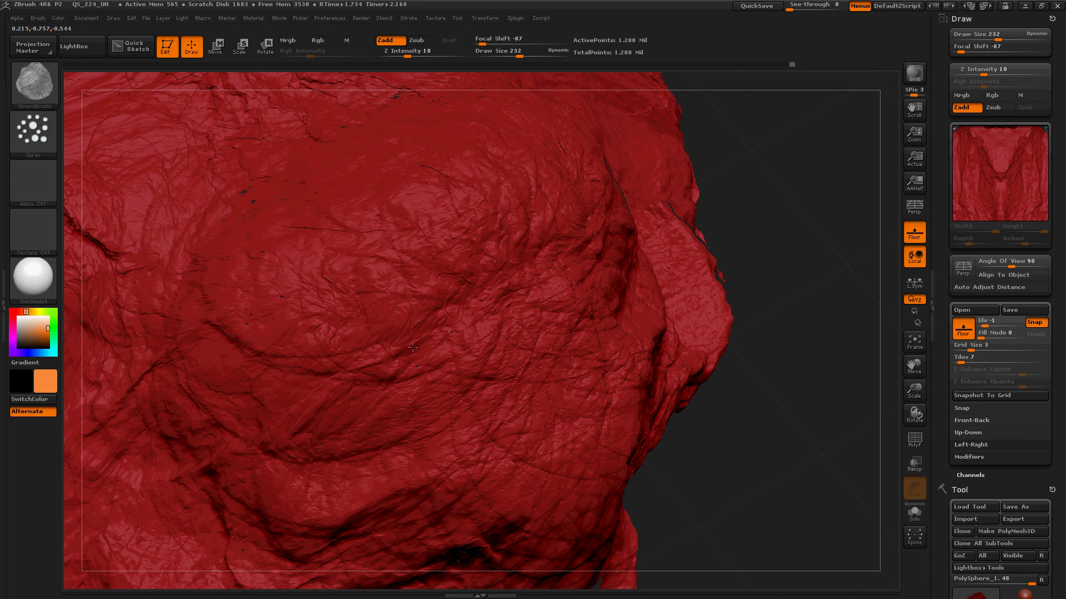
Spray rough rock detail up the side lobe of the crown, around its raised fold
key("ctrl")
right_click_drag(755, 335, 694, 323, "ctrl")
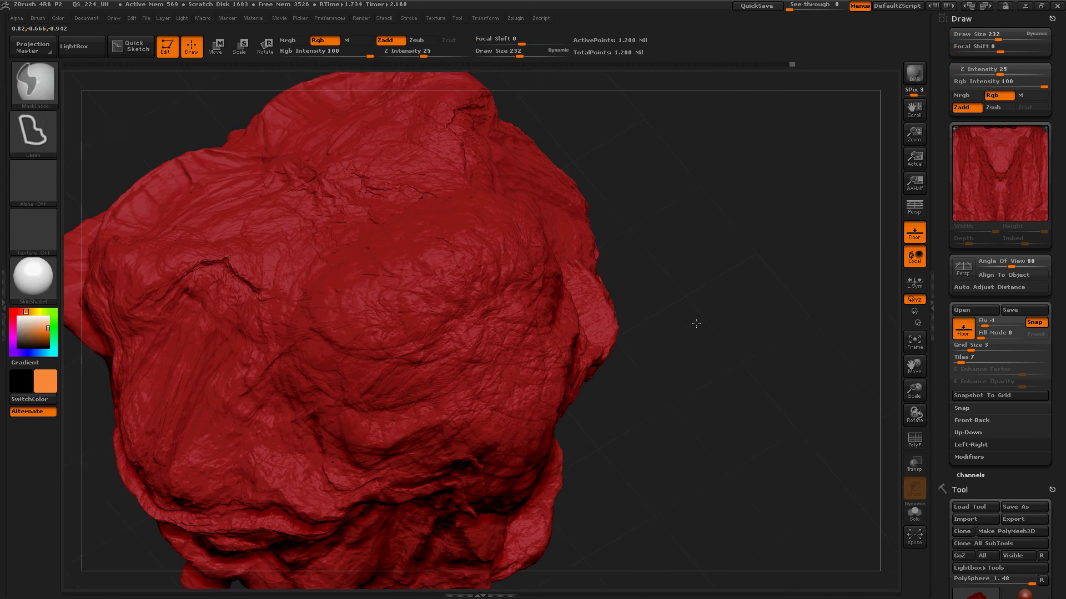
mouse_move(657, 374)
right_mouse_down()
mouse_move(683, 389)
mouse_move(670, 358)
mouse_move(716, 344)
right_mouse_up()
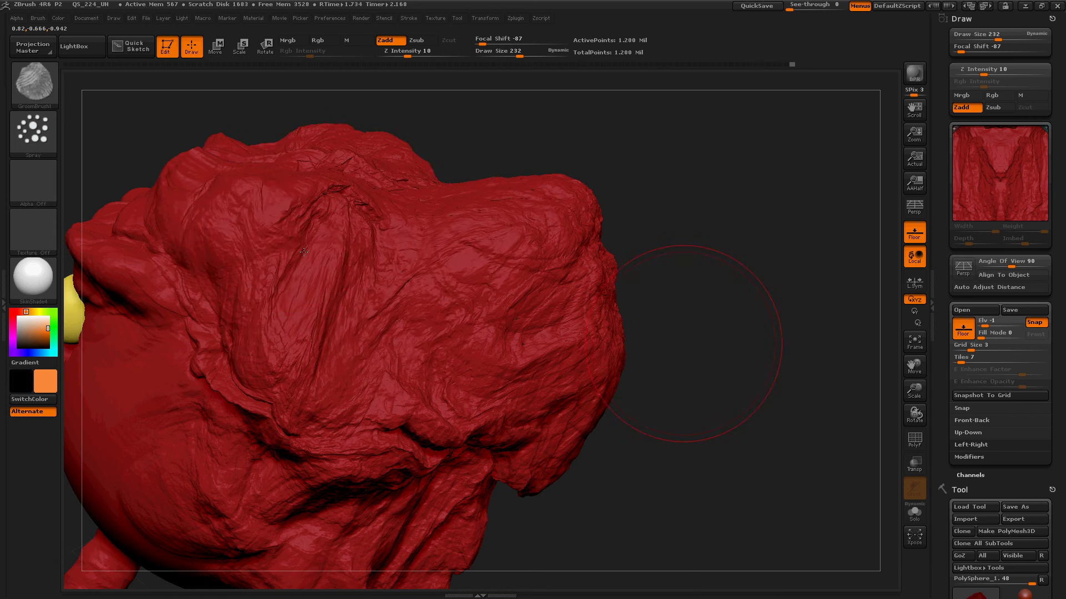
mouse_move(316, 306)
left_mouse_down()
mouse_move(347, 250)
mouse_move(294, 210)
mouse_move(261, 233)
mouse_move(333, 227)
mouse_move(266, 239)
mouse_move(328, 207)
mouse_move(361, 344)
mouse_move(319, 194)
left_mouse_up()
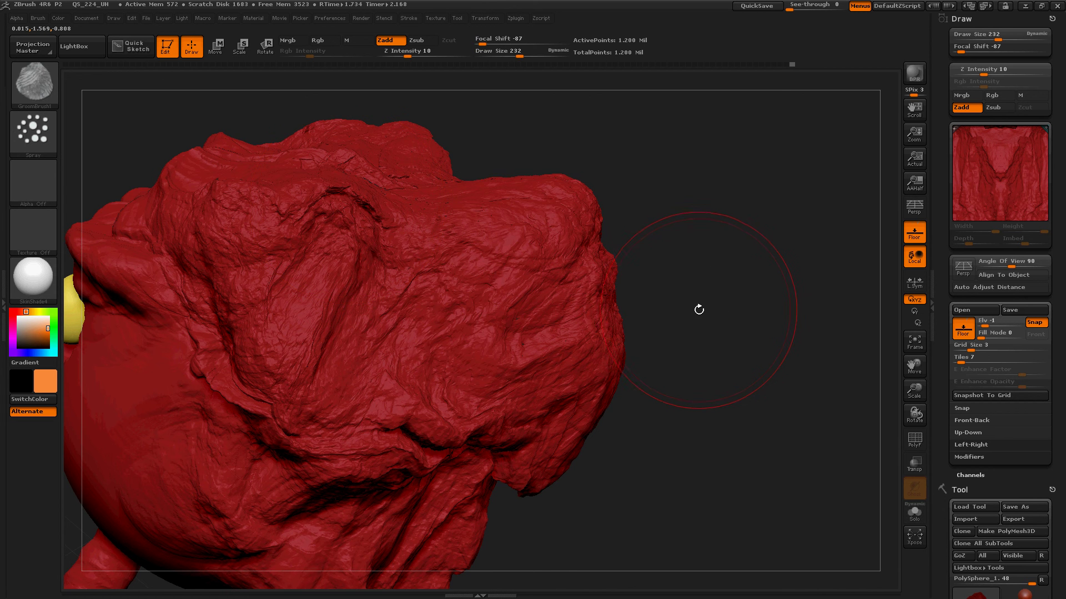
Spray mirrored rocky texture across the front centre of the crown, between the two side lobes
left_click_drag(709, 333, 651, 245)
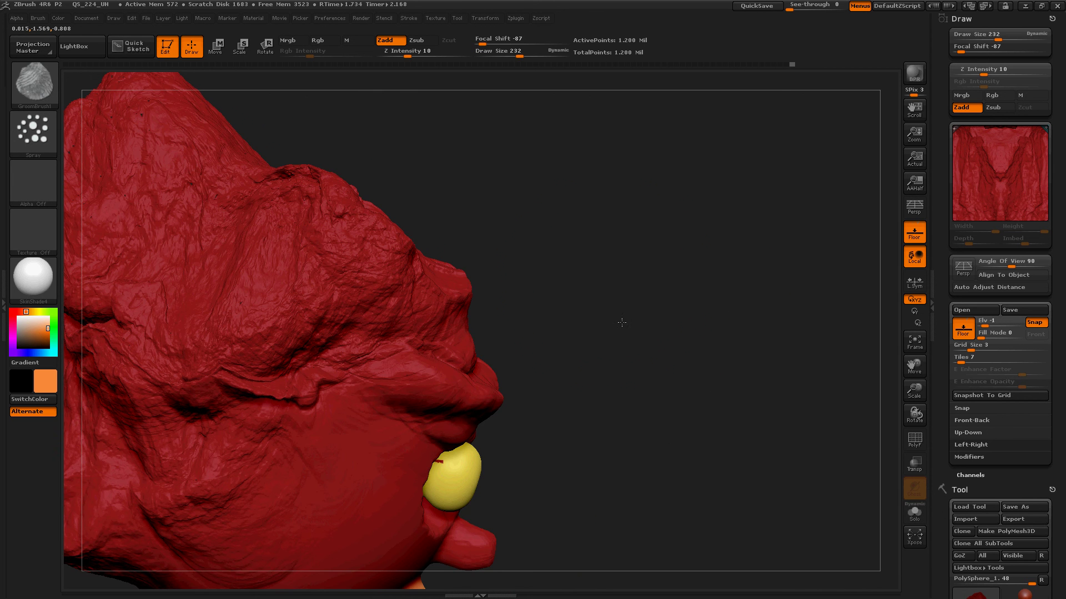
mouse_move(621, 322)
left_mouse_down()
mouse_move(557, 325)
mouse_move(577, 342)
mouse_move(849, 296)
mouse_move(906, 340)
mouse_move(900, 358)
left_mouse_up()
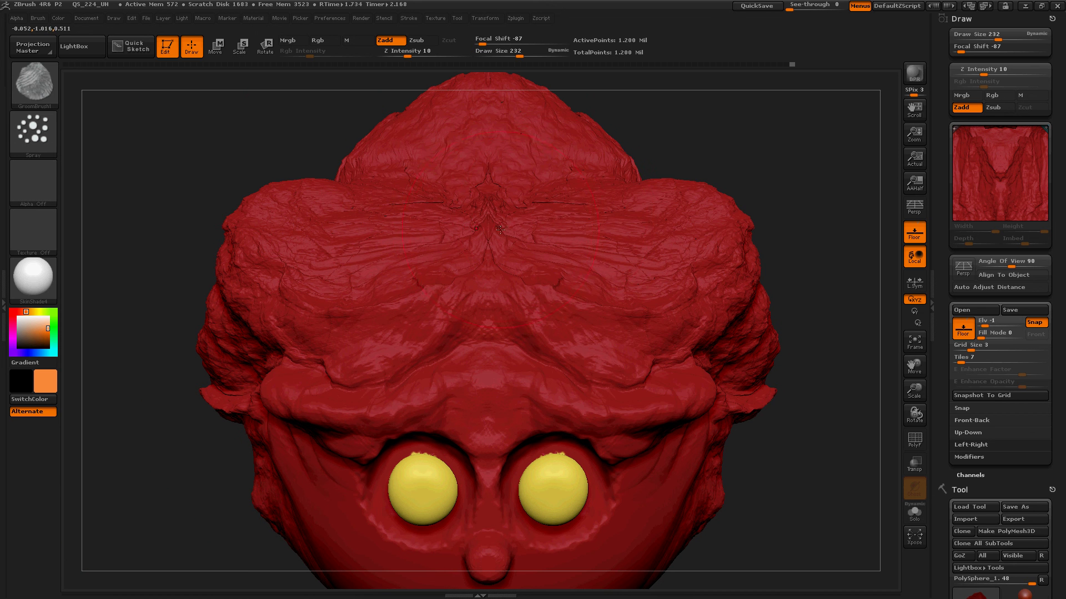
mouse_move(528, 212)
left_mouse_down()
mouse_move(600, 229)
mouse_move(613, 247)
mouse_move(583, 233)
mouse_move(547, 186)
mouse_move(611, 167)
mouse_move(389, 138)
mouse_move(638, 144)
mouse_move(440, 200)
mouse_move(555, 139)
mouse_move(449, 205)
left_mouse_up()
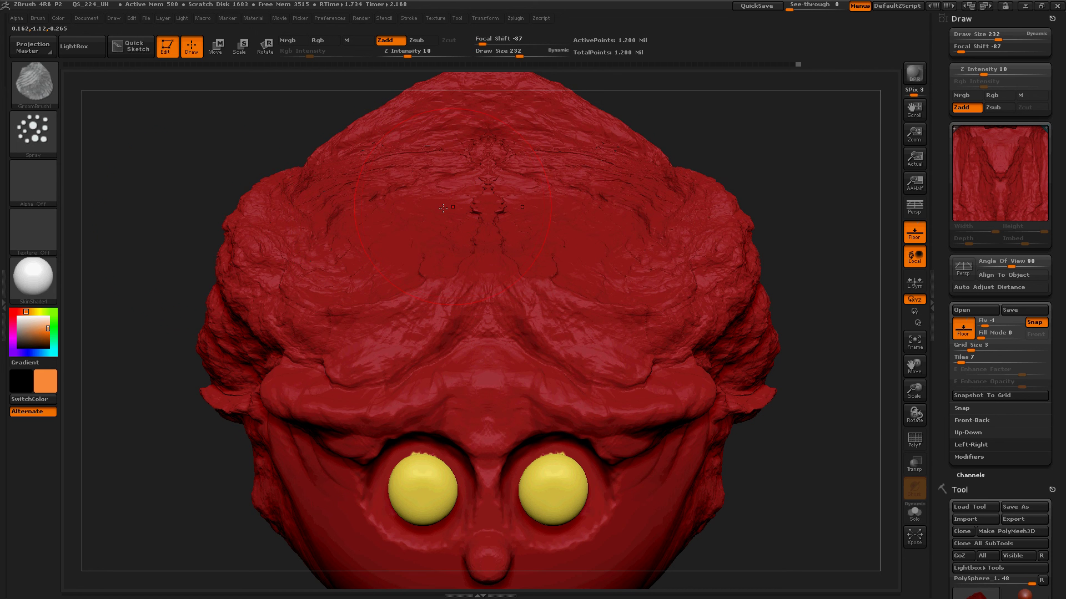
Roughen the side lobe and the saddle joining it to the front of the crown with sprayed groom strokes
mouse_move(181, 231)
left_mouse_down()
mouse_move(164, 245)
mouse_move(288, 238)
left_mouse_up()
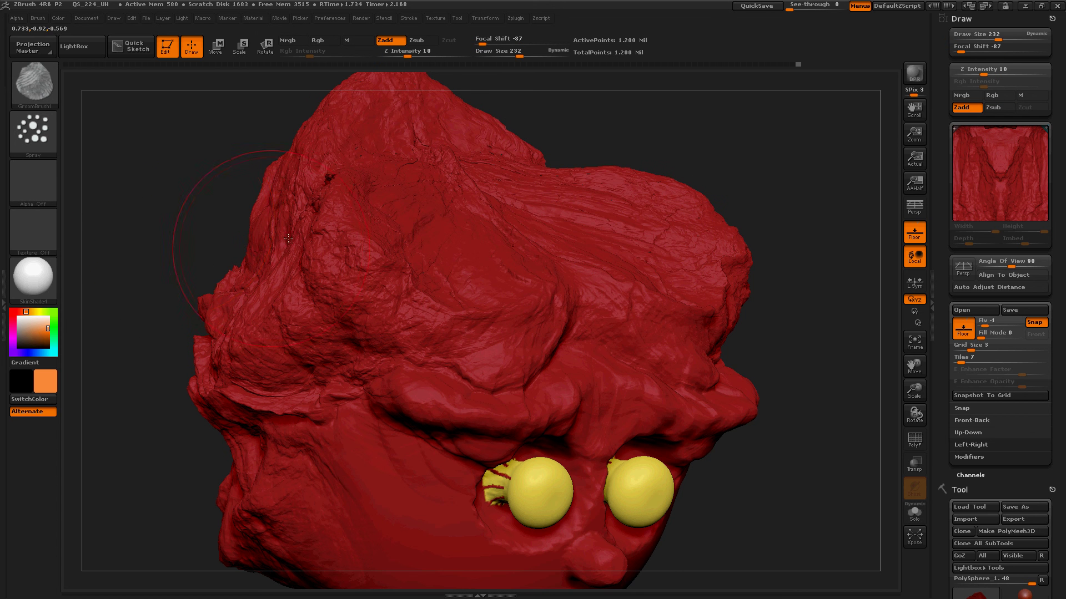
left_click_drag(181, 218, 223, 249)
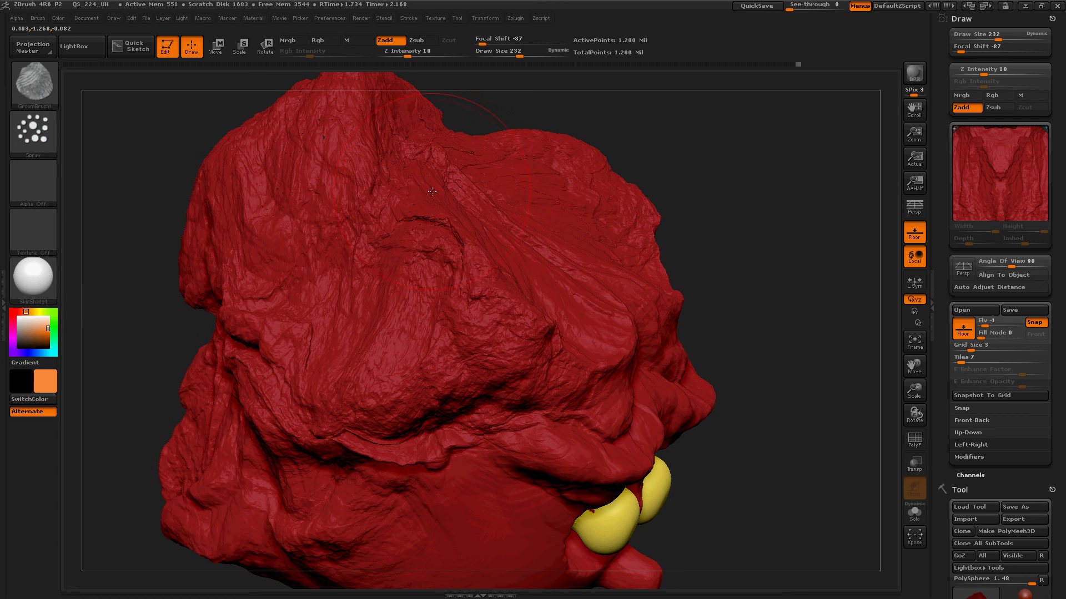
mouse_move(431, 192)
left_mouse_down()
mouse_move(488, 192)
mouse_move(577, 255)
mouse_move(589, 238)
mouse_move(560, 199)
left_mouse_up()
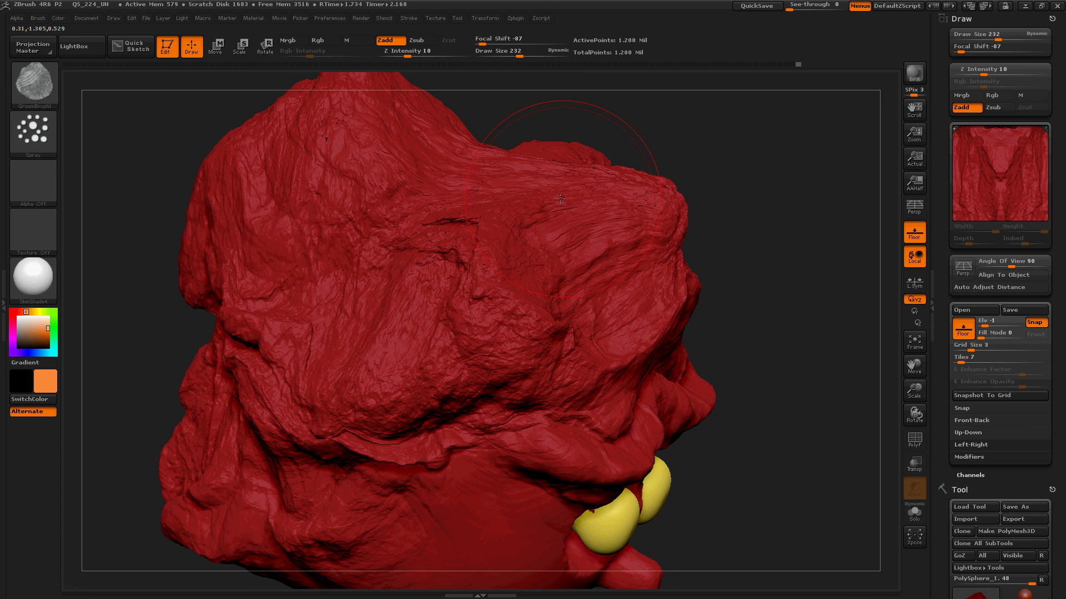
Assign a scattered-dots alpha to the groom brush
left_click_drag(754, 305, 444, 299)
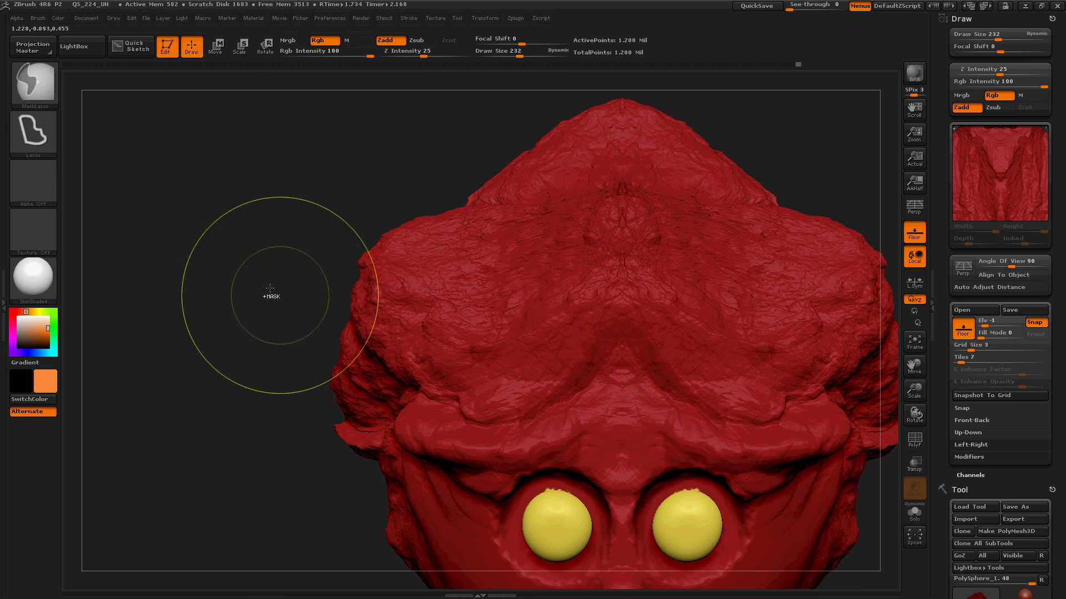
right_click_drag(271, 294, 197, 218, "ctrl")
right_click_drag(269, 325, 226, 291, "alt")
mouse_move(226, 290)
left_mouse_down()
mouse_move(312, 287)
mouse_move(210, 288)
mouse_move(252, 280)
left_mouse_up()
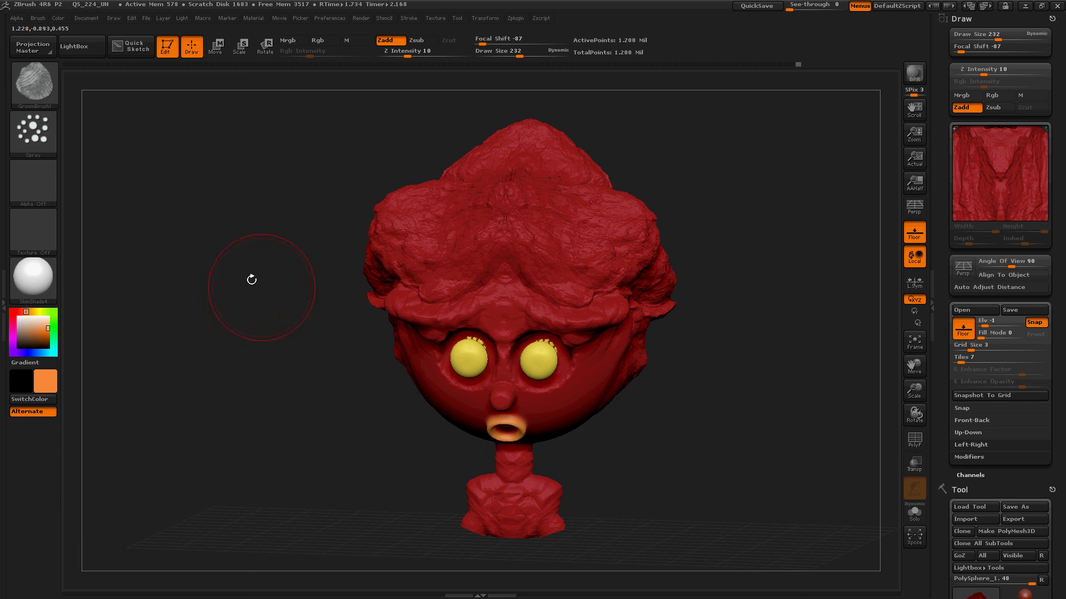
left_click(40, 191)
left_click(140, 278)
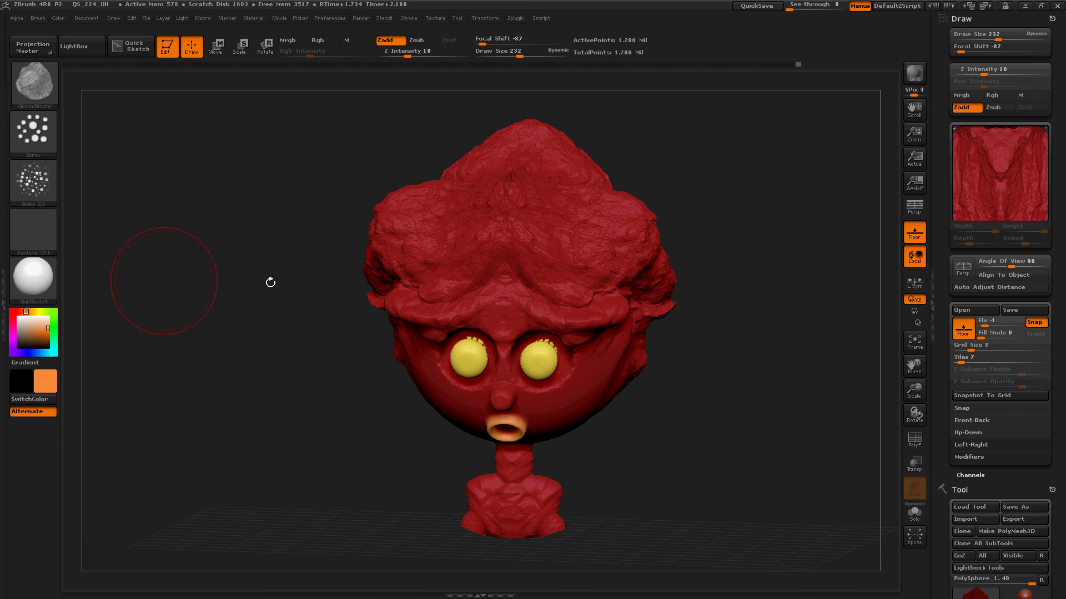
Spray coarse pitted rock texture over the crown's side lobes and peak with the scattered-dots alpha, and review the whole head from the front
left_click_drag(218, 323, 295, 321)
right_click_drag(172, 323, 179, 352, "ctrl")
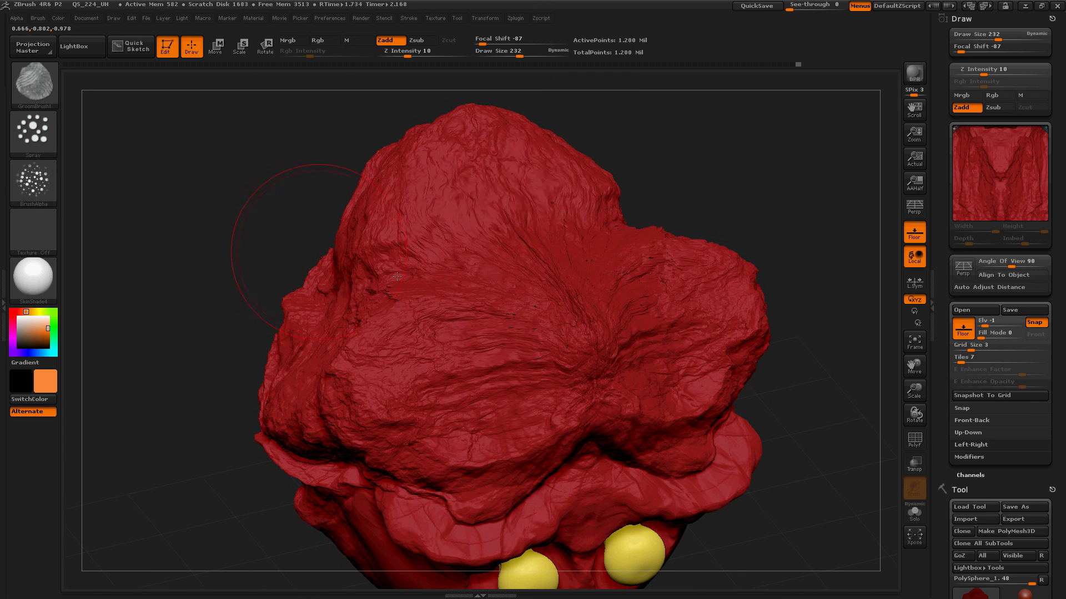
mouse_move(397, 277)
left_mouse_down()
mouse_move(655, 249)
mouse_move(342, 387)
mouse_move(366, 373)
left_mouse_up()
mouse_move(192, 372)
left_mouse_down()
mouse_move(211, 320)
mouse_move(158, 309)
left_mouse_up()
left_click_drag(453, 221, 477, 263)
mouse_move(349, 275)
left_mouse_down()
mouse_move(395, 266)
mouse_move(392, 277)
left_mouse_up()
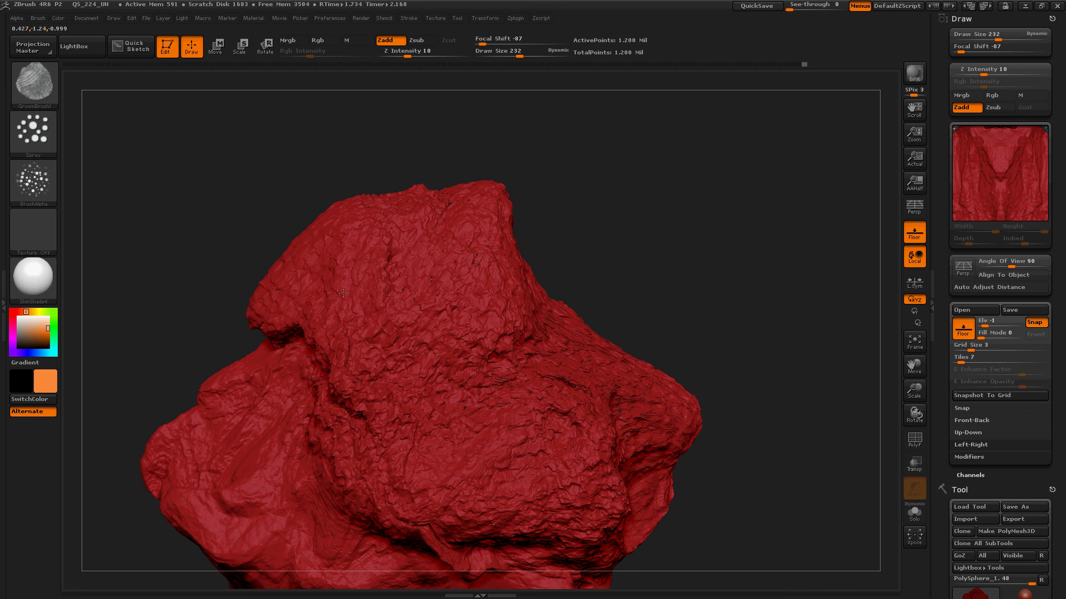
left_click_drag(223, 453, 161, 466)
mouse_move(744, 353)
left_mouse_down("alt")
mouse_move(690, 335)
mouse_move(697, 466)
mouse_move(637, 397)
mouse_move(595, 412)
left_mouse_up("alt")
right_click_drag(684, 356, 854, 254, "alt")
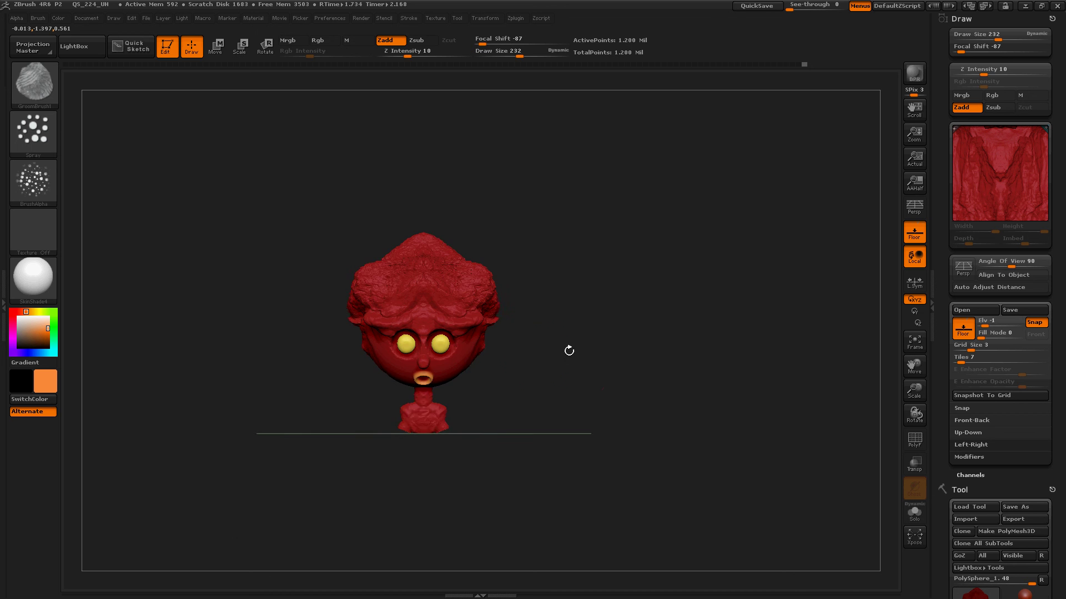
right_click_drag(555, 361, 581, 400, "ctrl")
left_click_drag(581, 401, 647, 322)
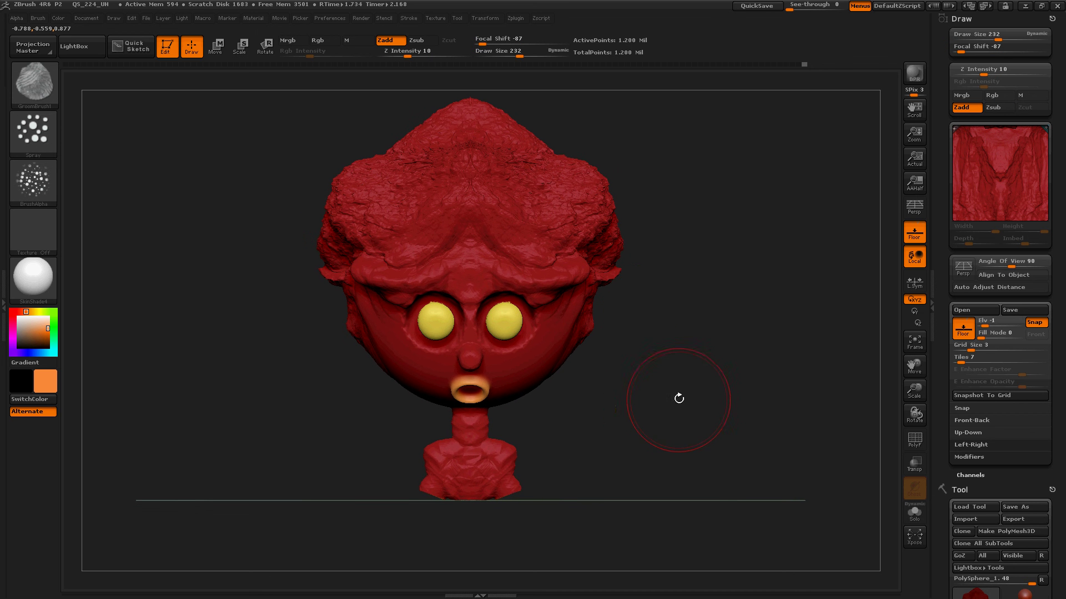